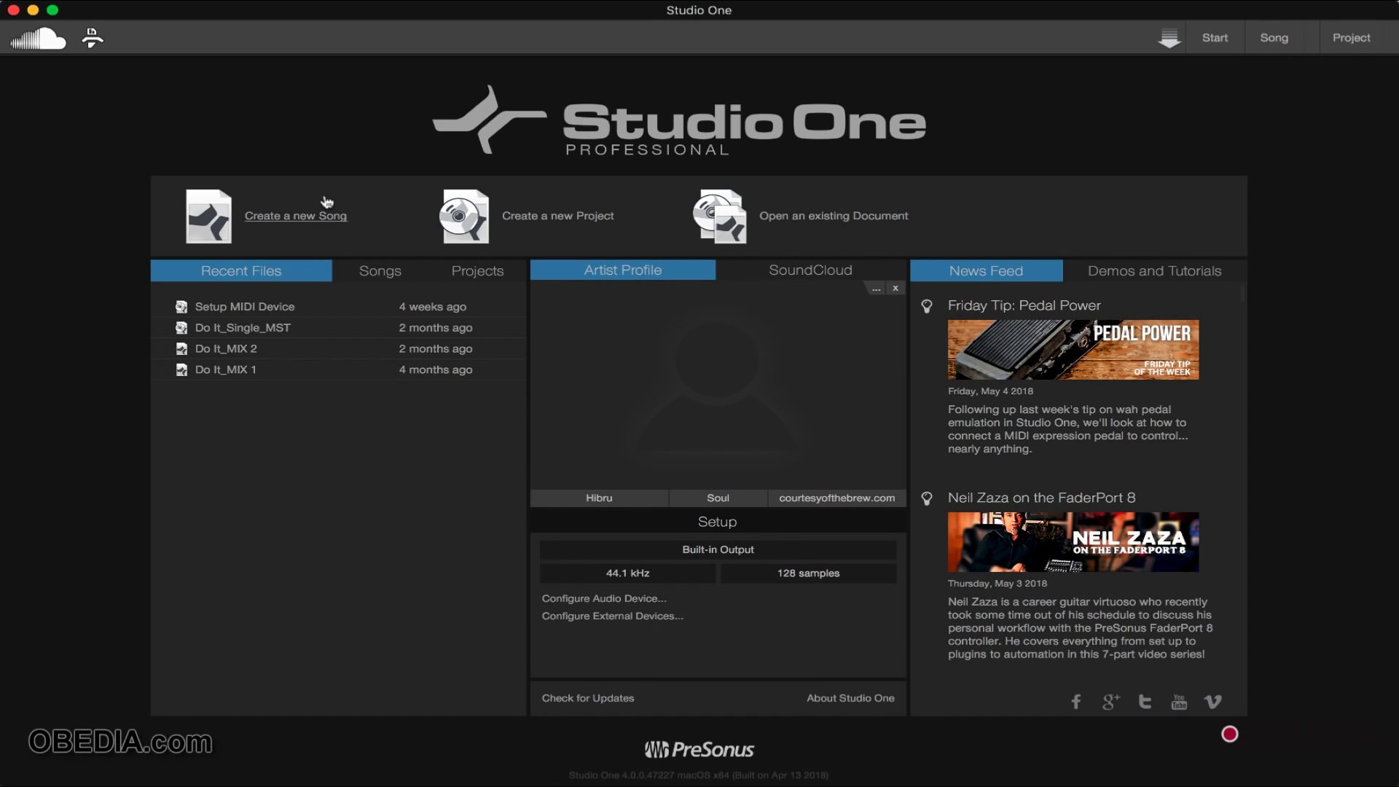
Step: Start a new empty song and set its key signature to C
click(327, 203)
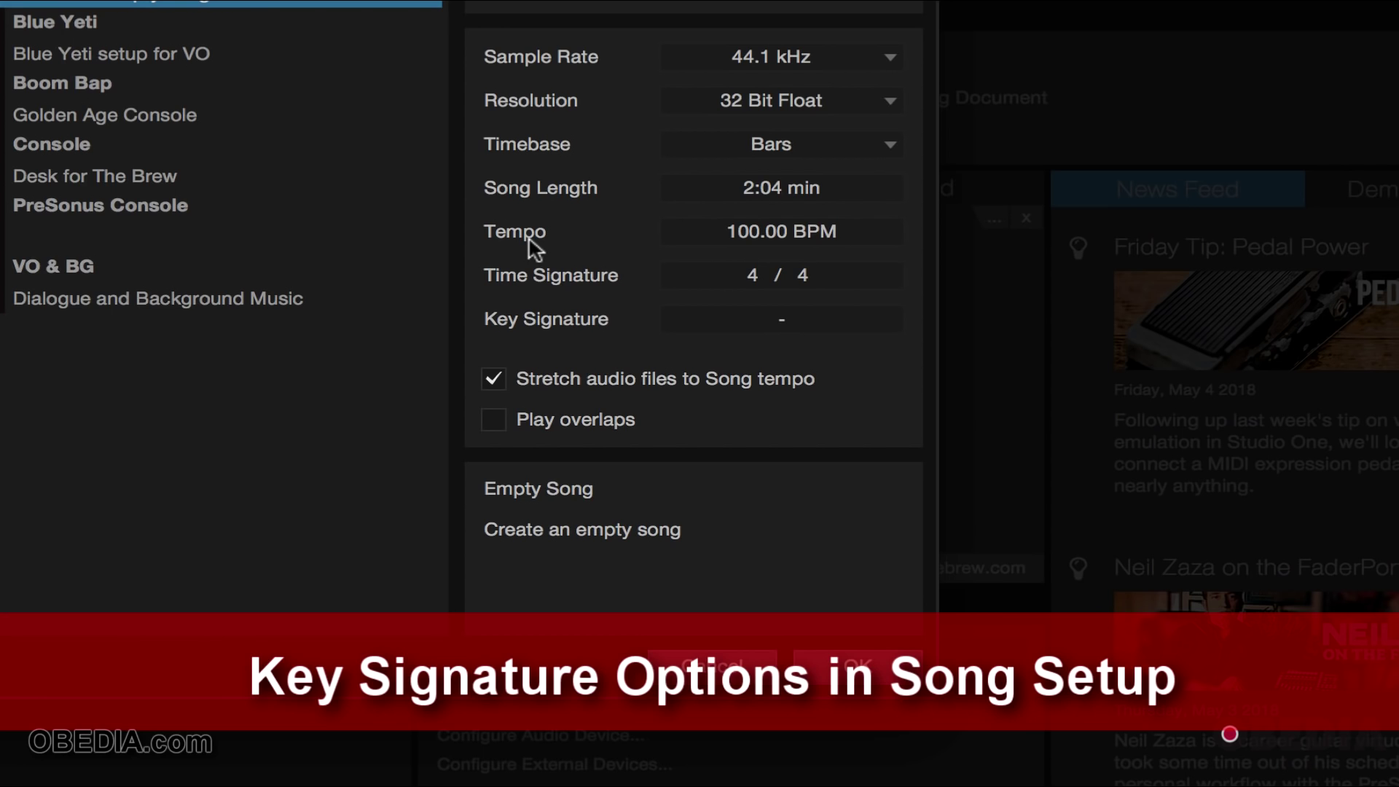
click(793, 325)
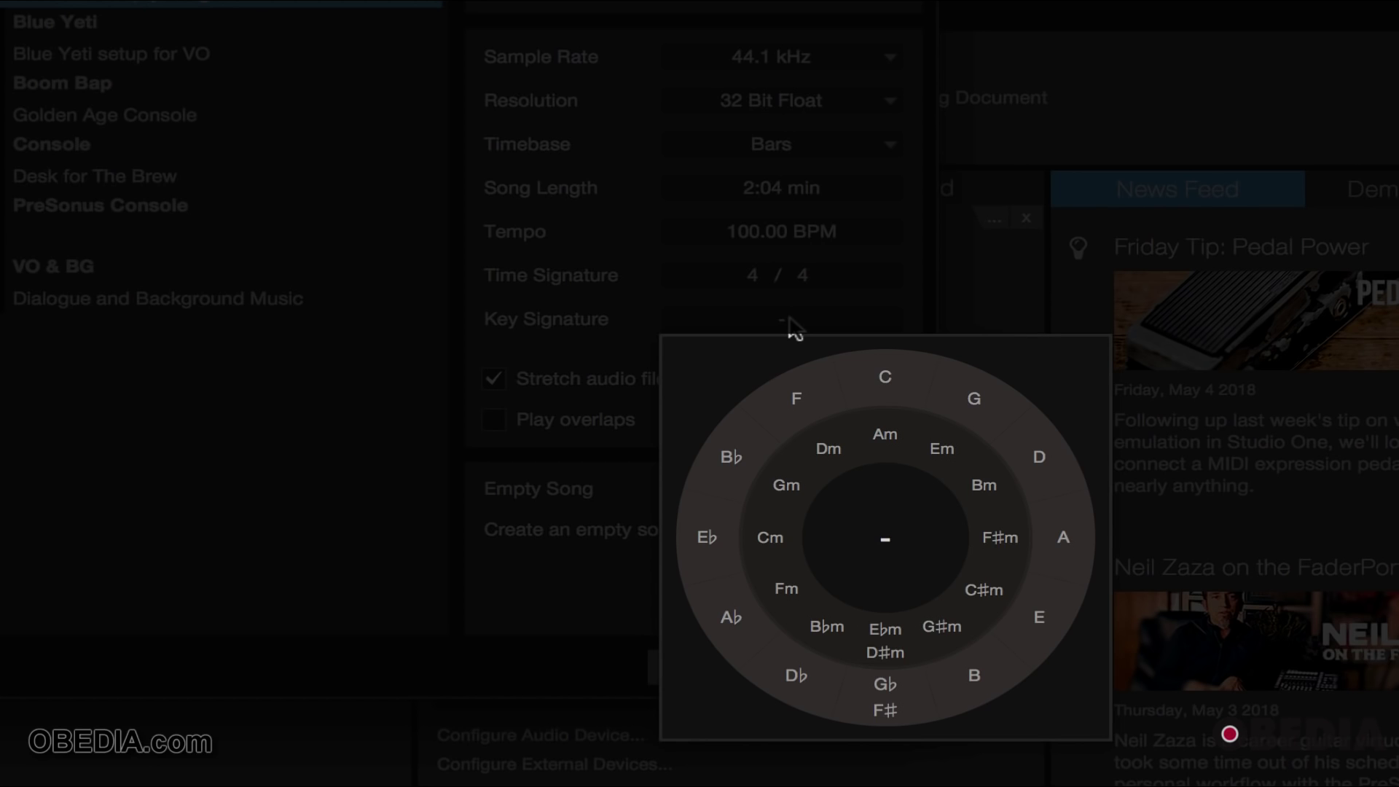
click(884, 377)
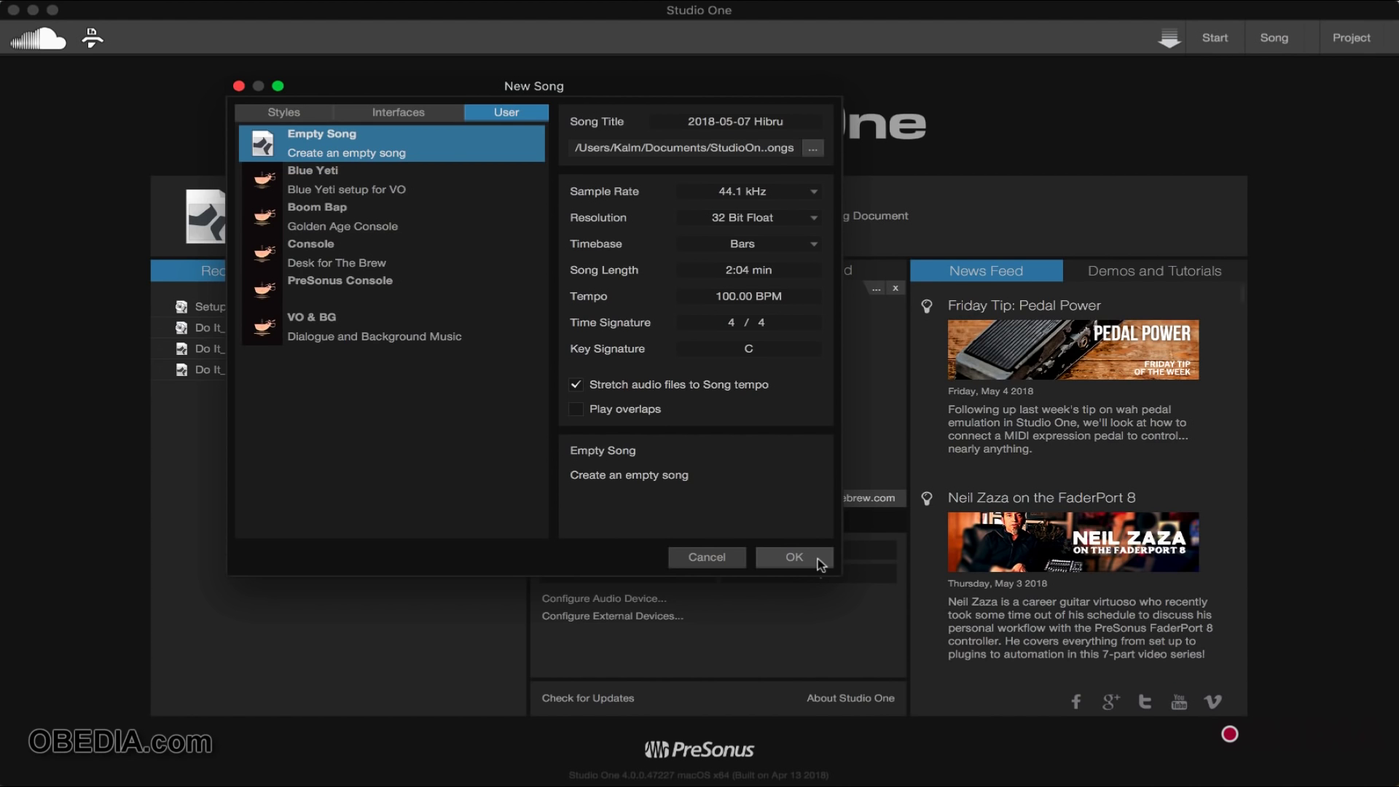
Step: Confirm the New Song dialog to create the song with audio Tracks 1–5
click(819, 561)
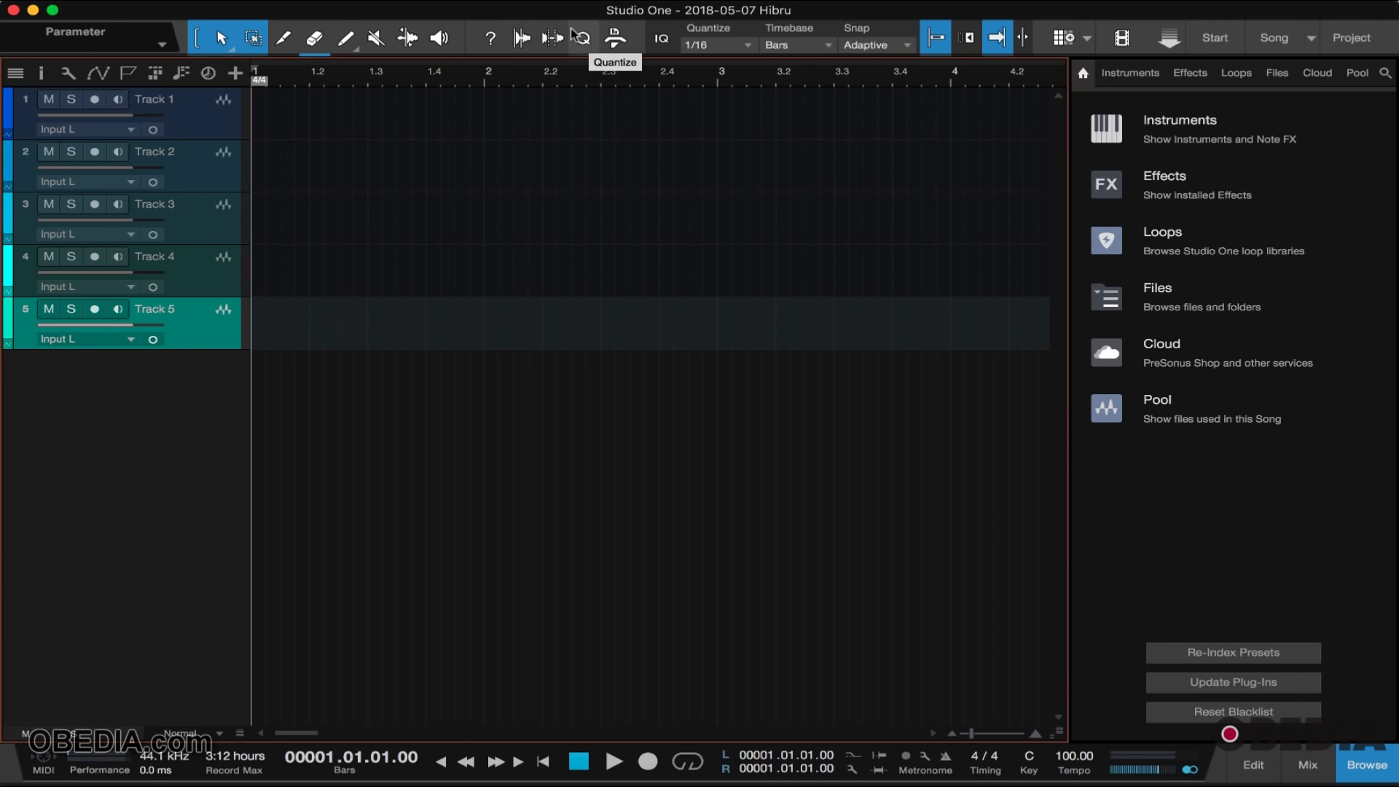
click(1308, 765)
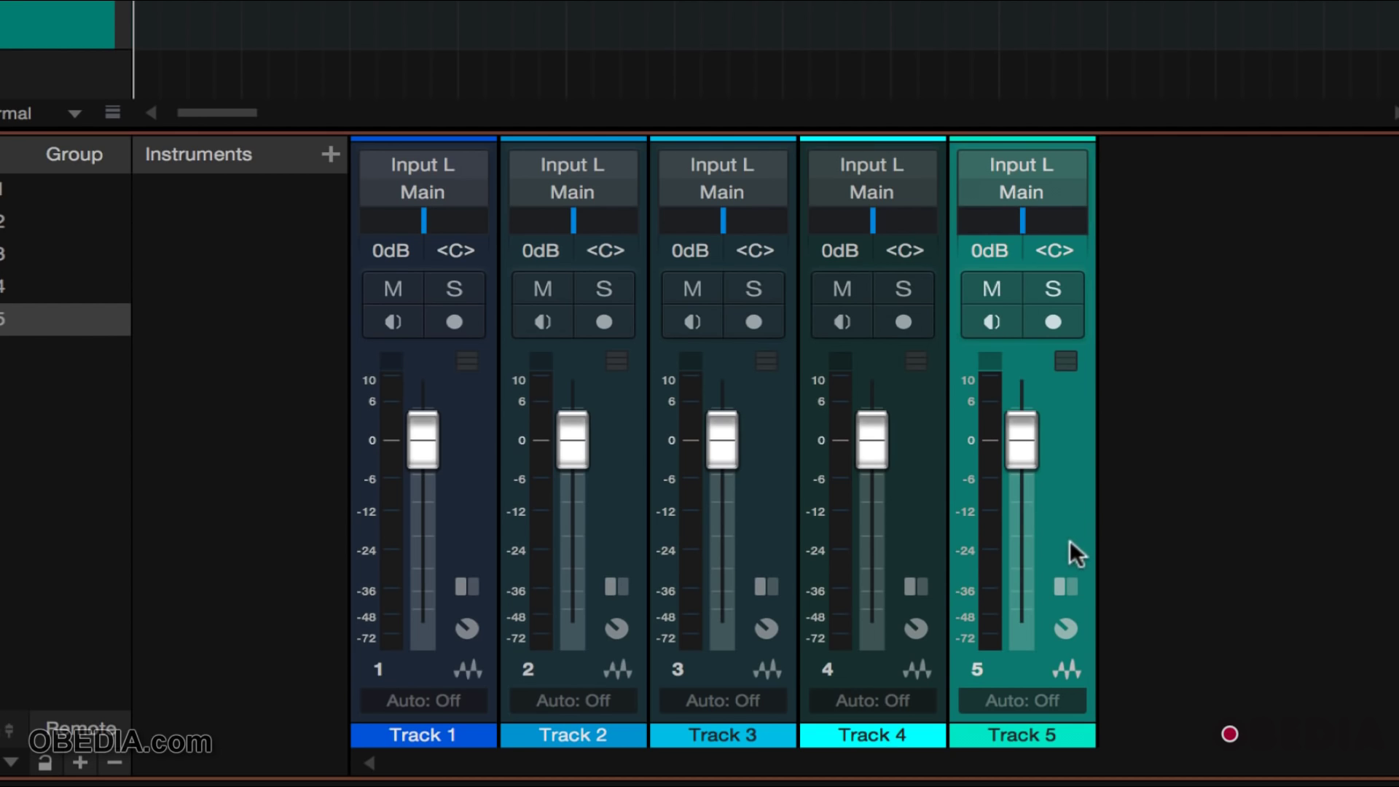
Step: Give Track 5 a send to a new Bus 1 channel and open its channel editor
click(1065, 588)
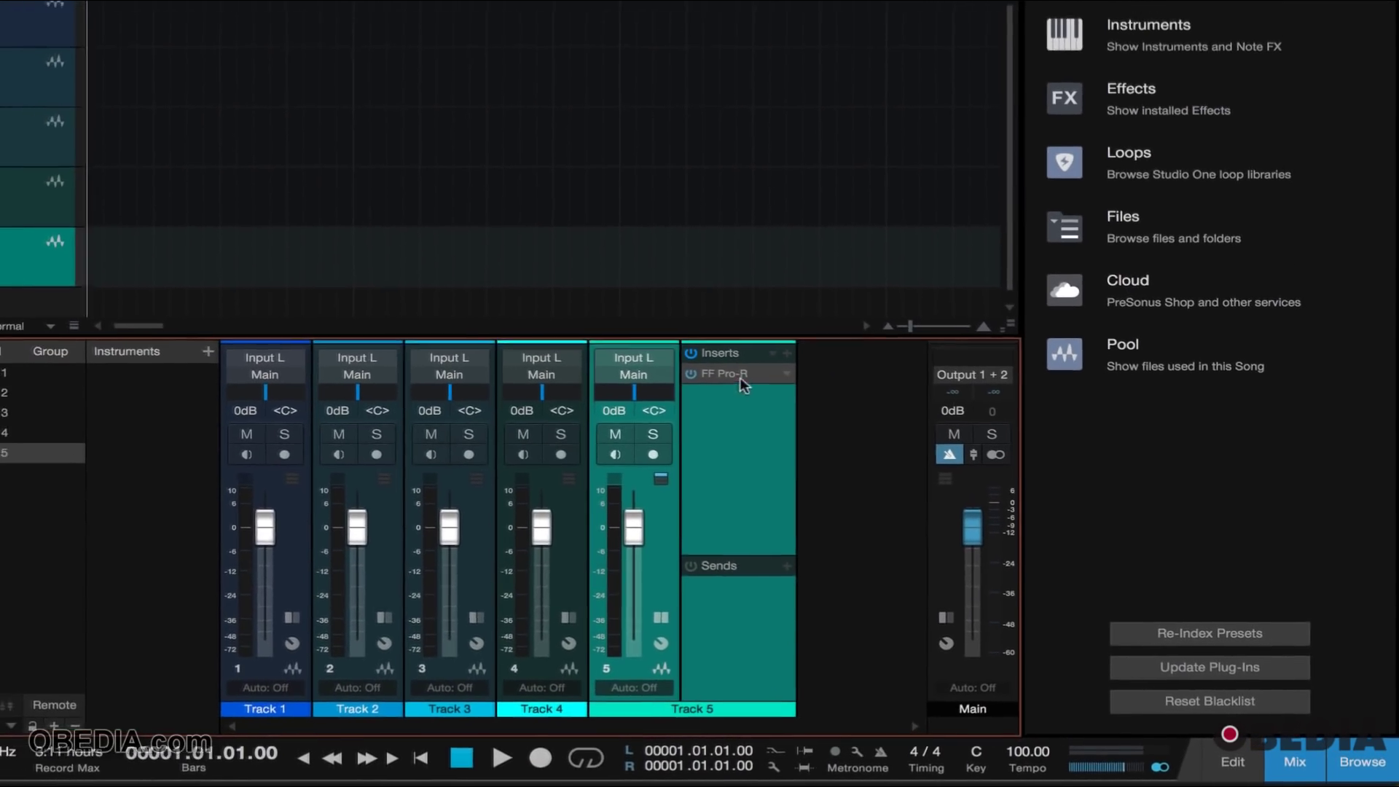
click(824, 580)
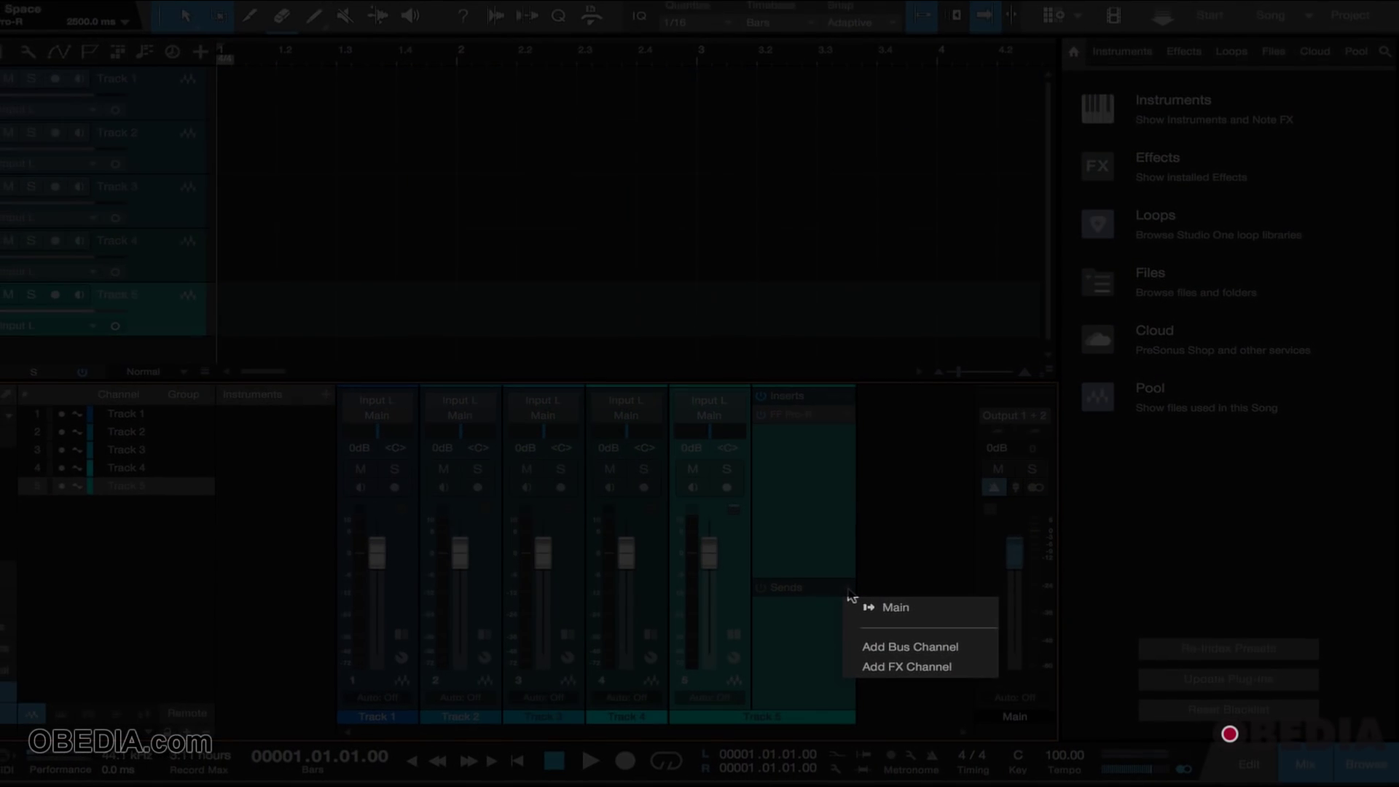
click(898, 651)
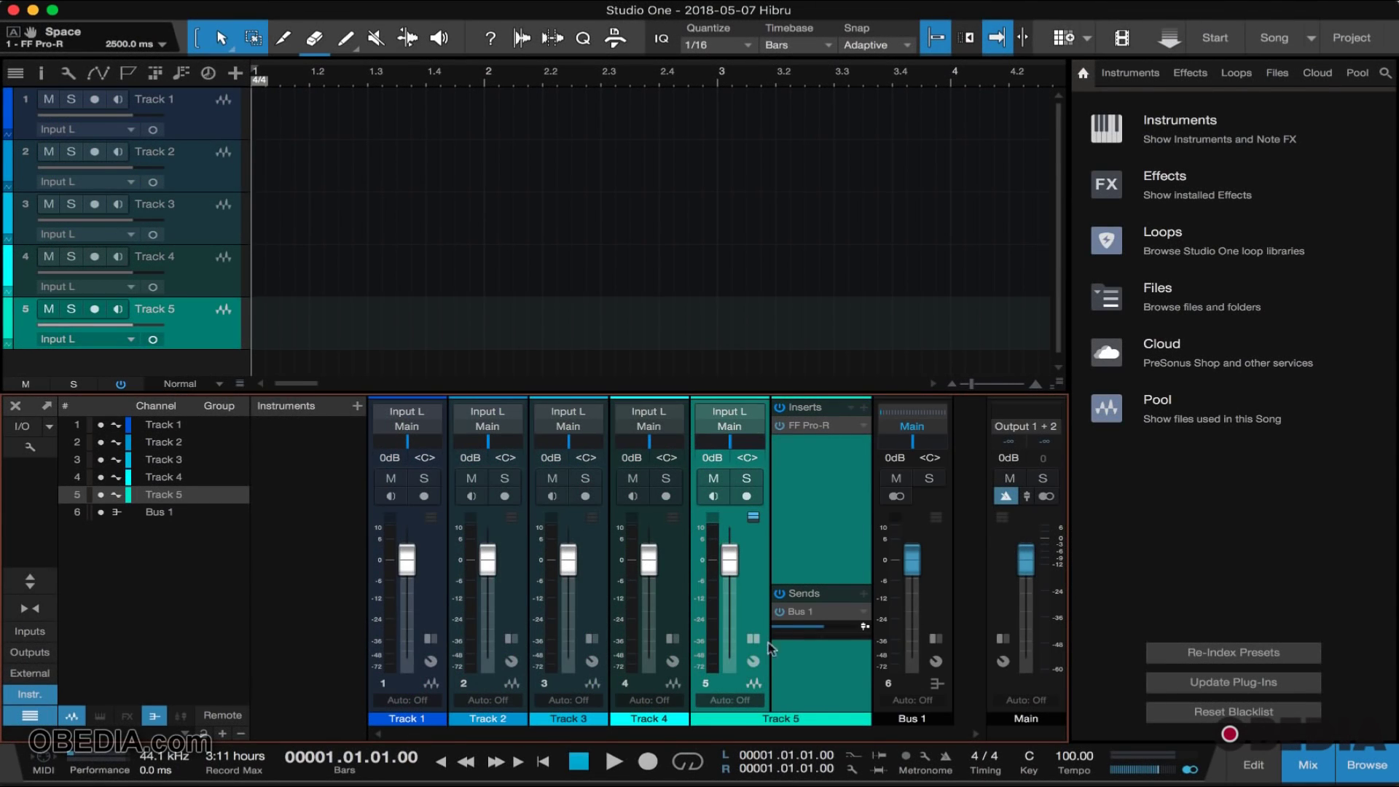
click(754, 661)
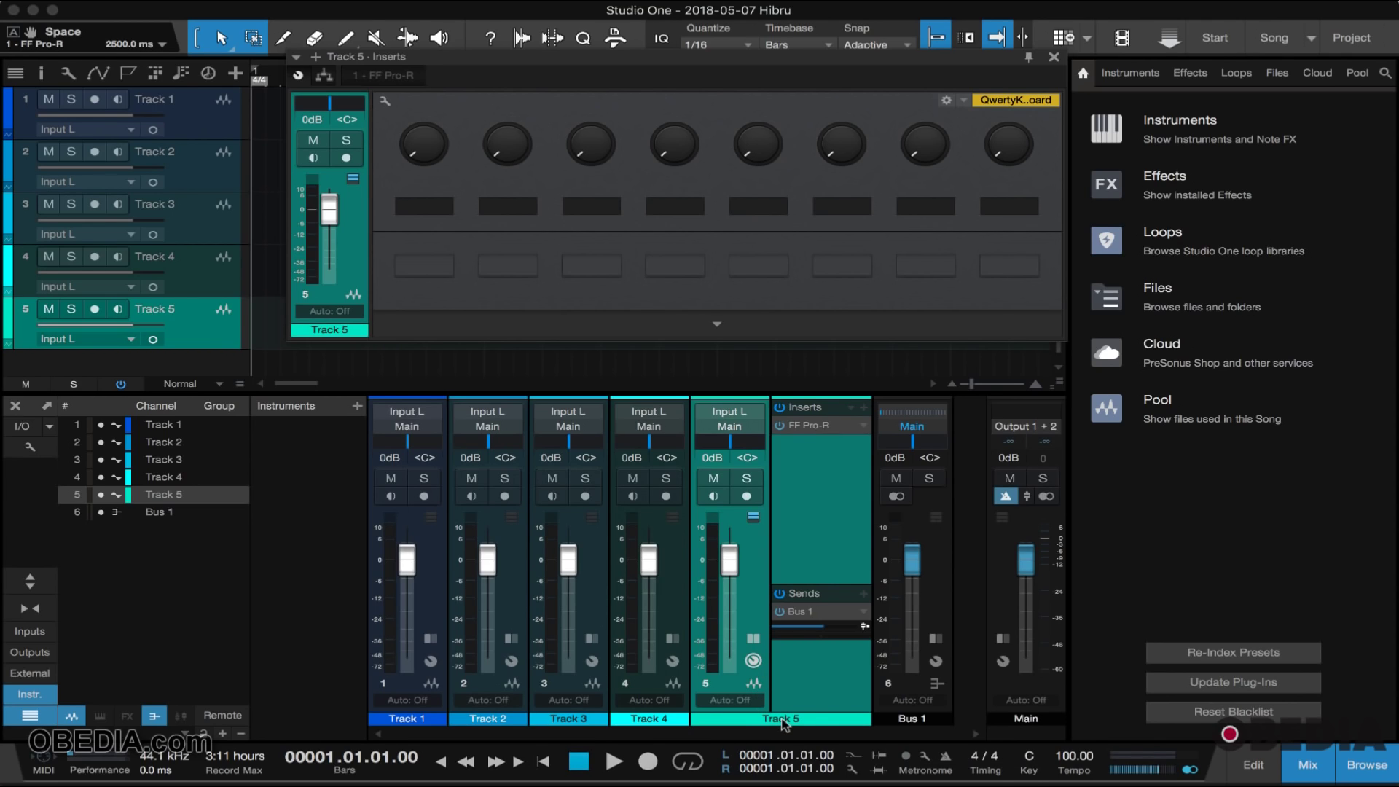
click(14, 456)
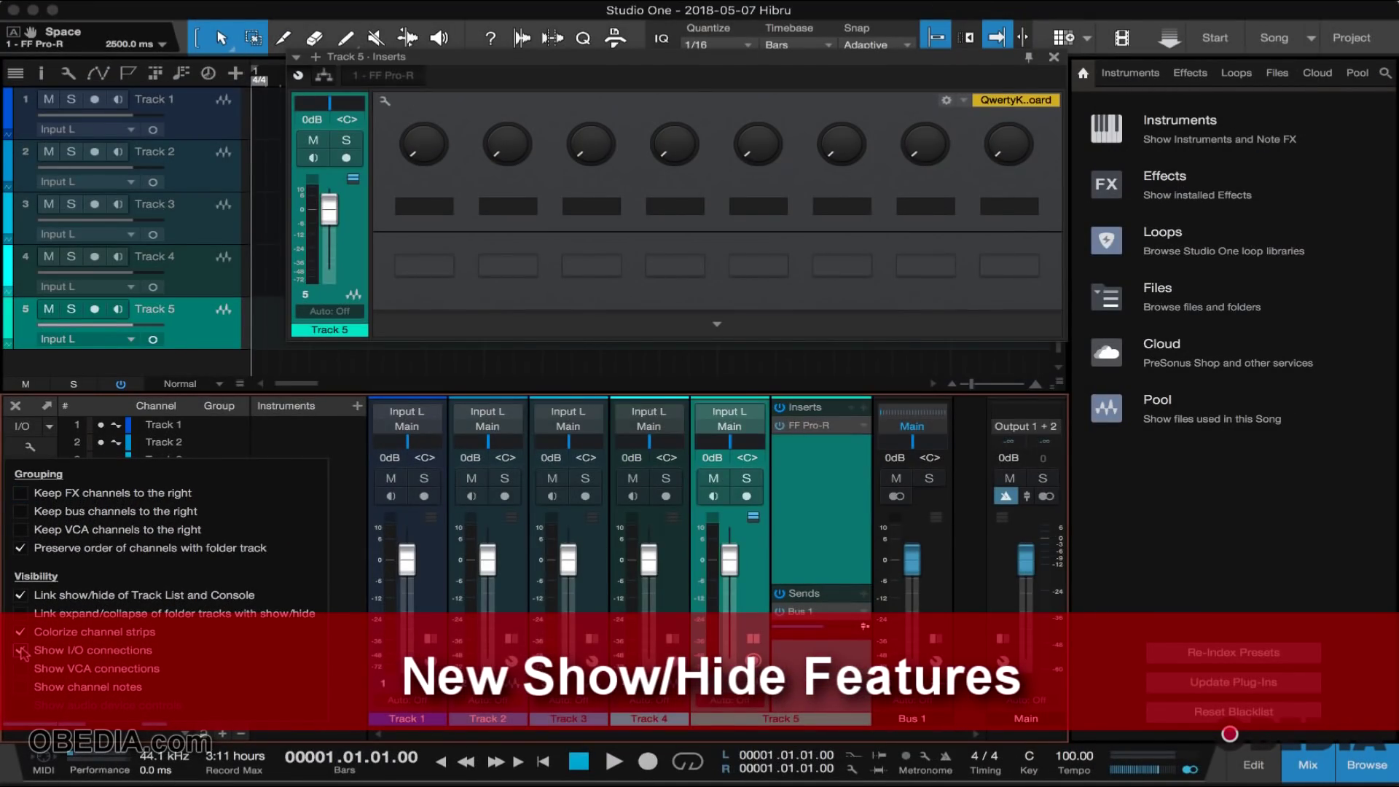
Step: In the console options, turn off Show I/O connections and turn on Show channel notes
click(20, 651)
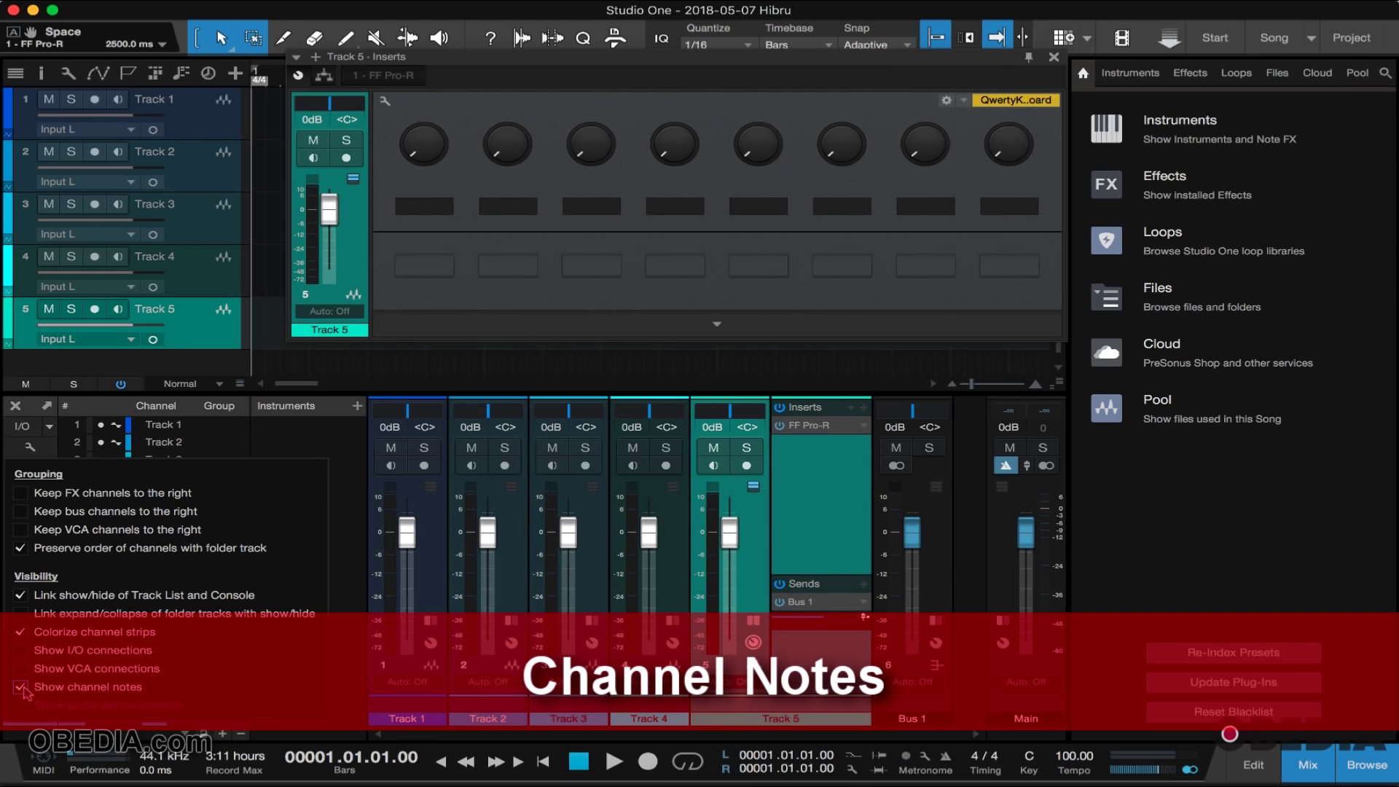
click(60, 564)
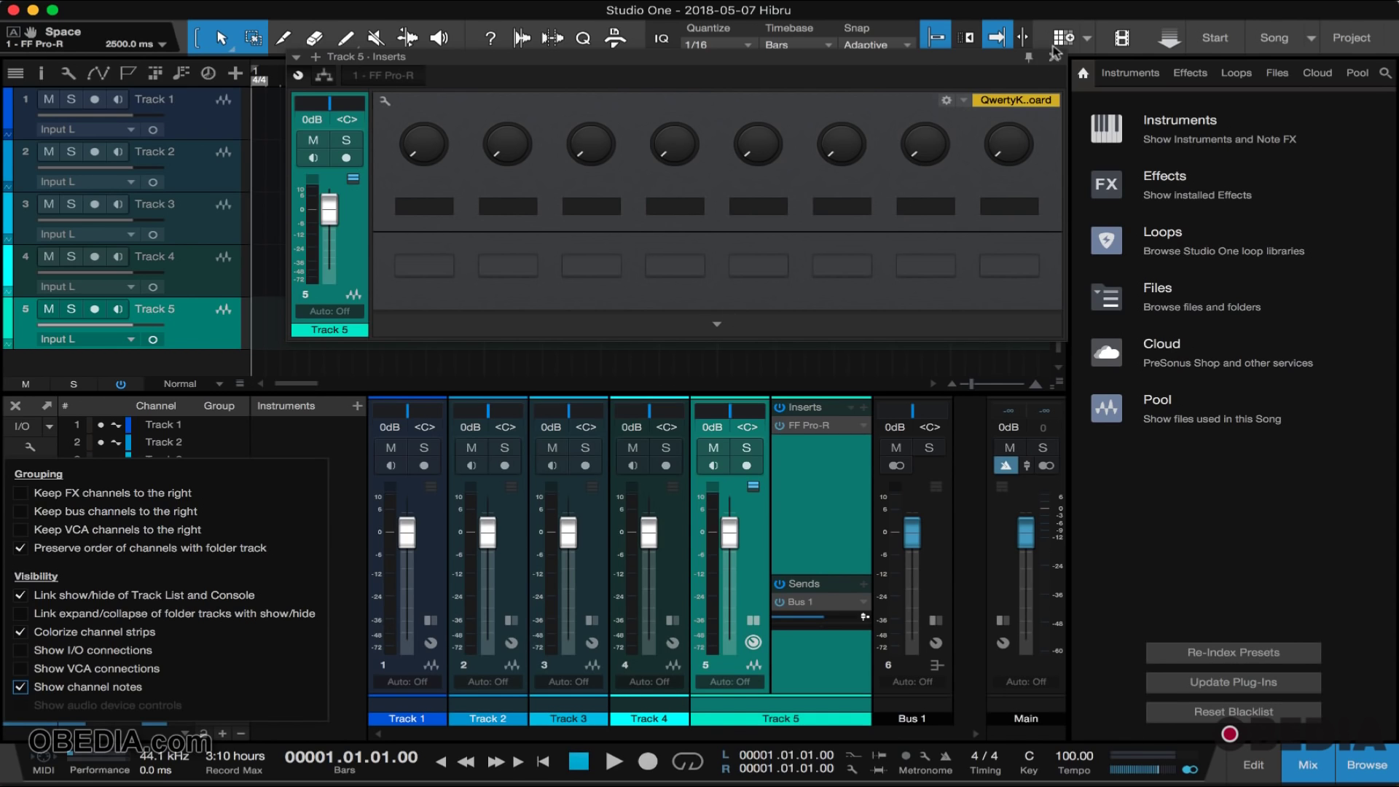
click(1057, 53)
Step: Note Track 2's channel as 'Channel 2 Mic', close the console, and add a Chords track
click(1053, 56)
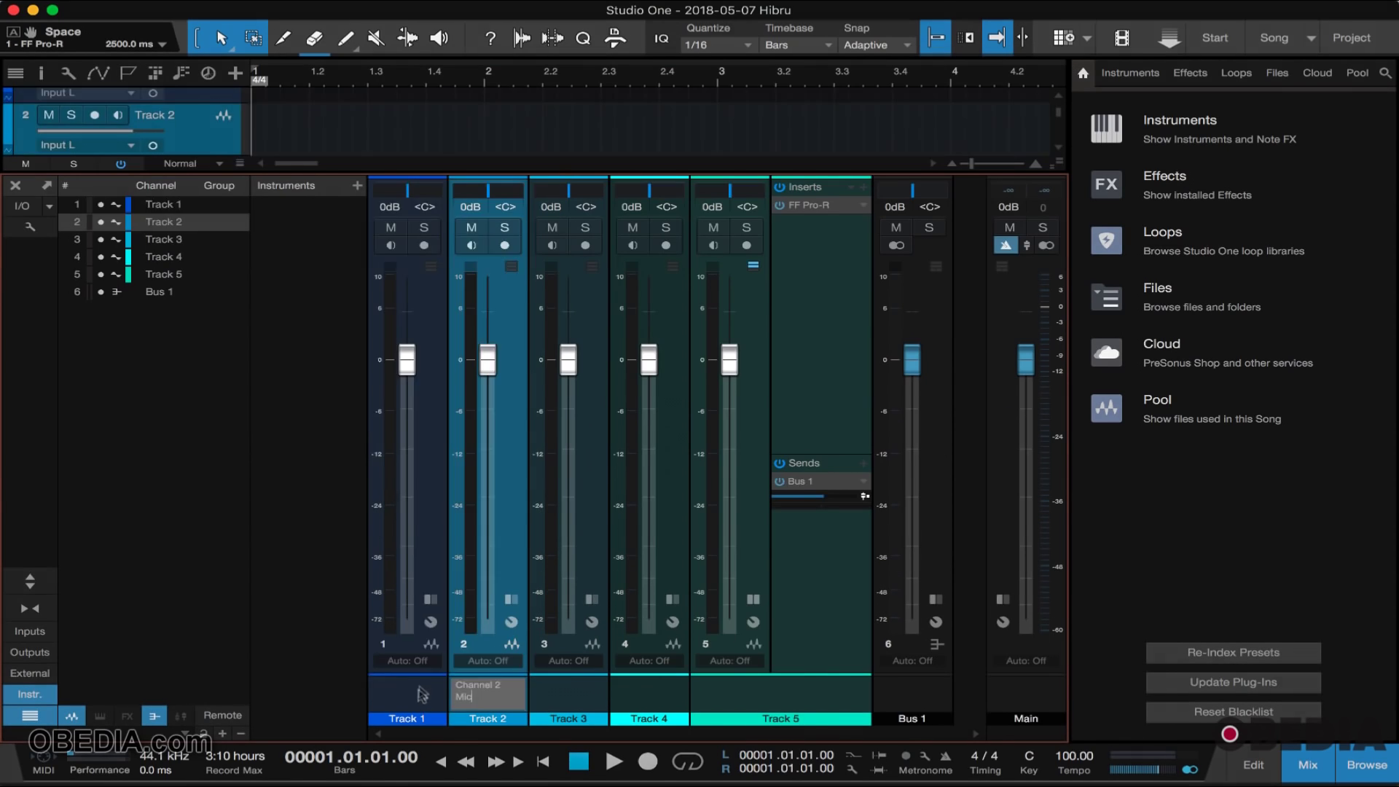
click(421, 691)
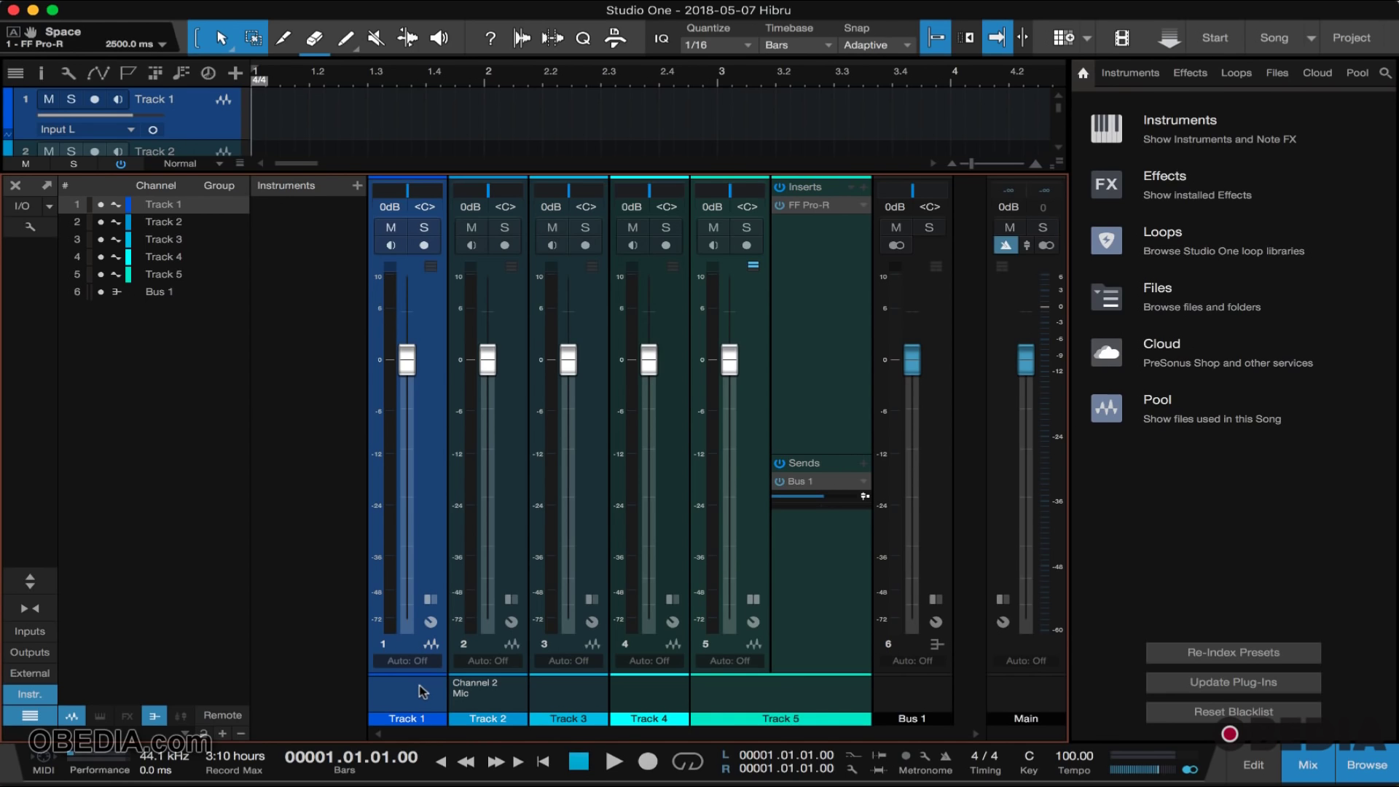
key(F3)
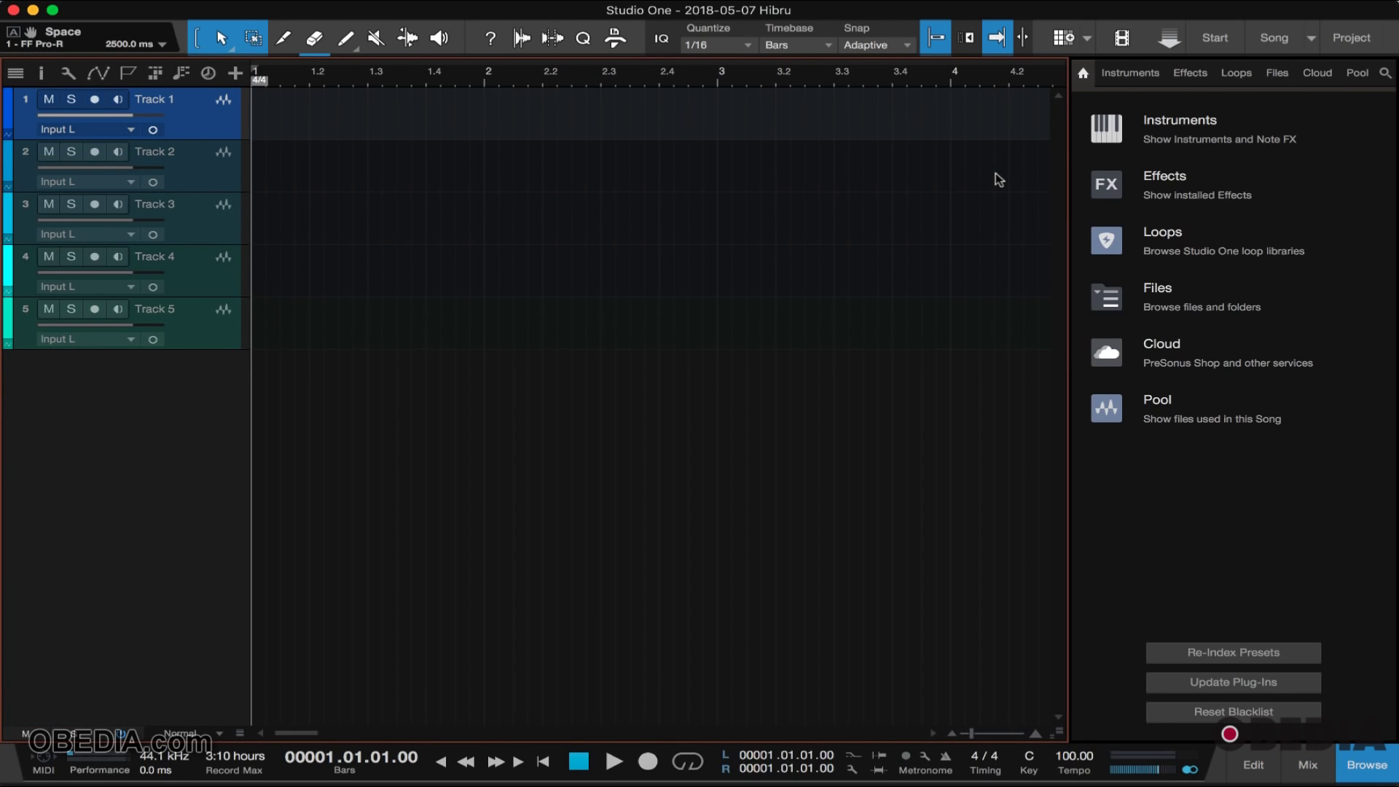
click(180, 73)
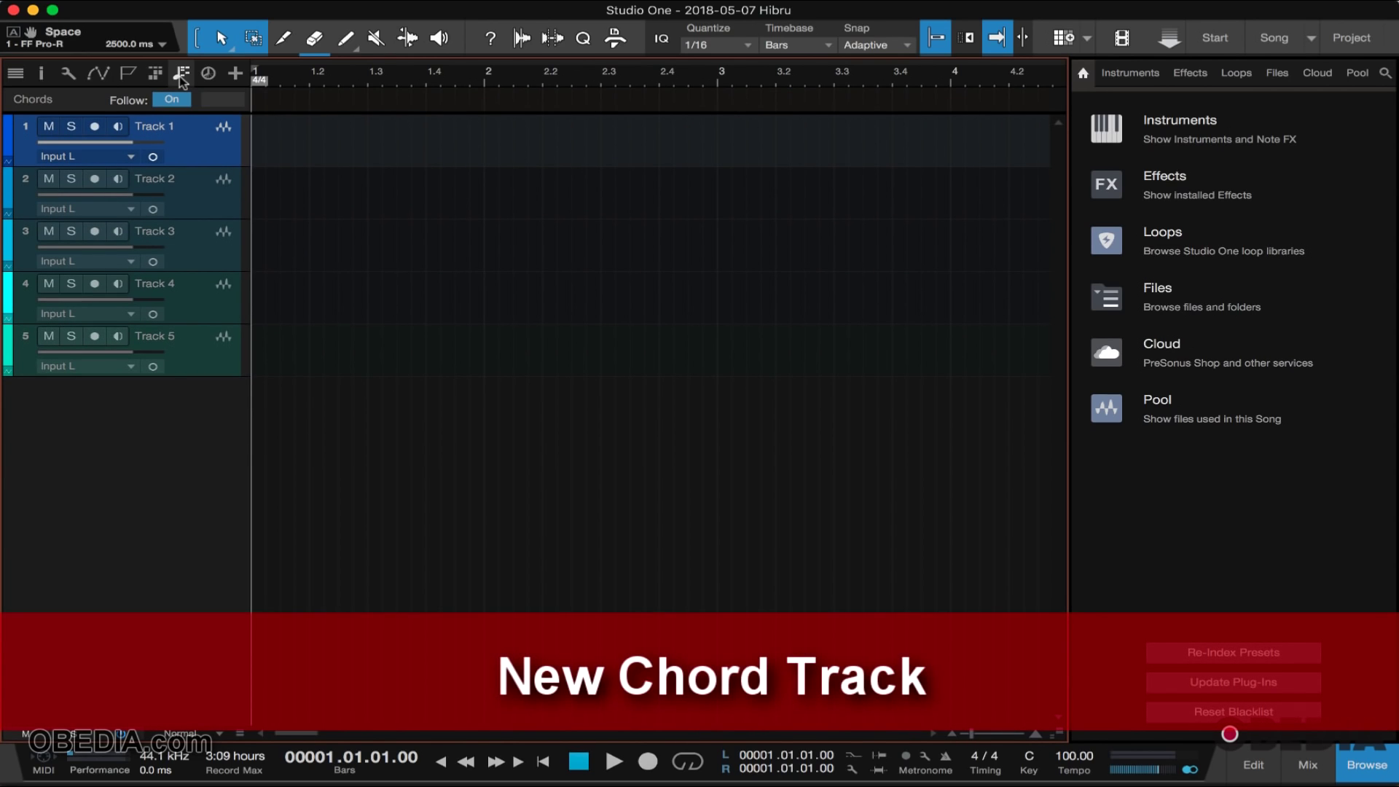
Step: Show the arranger and marker tracks and add chords in bars 1 and 2
click(162, 75)
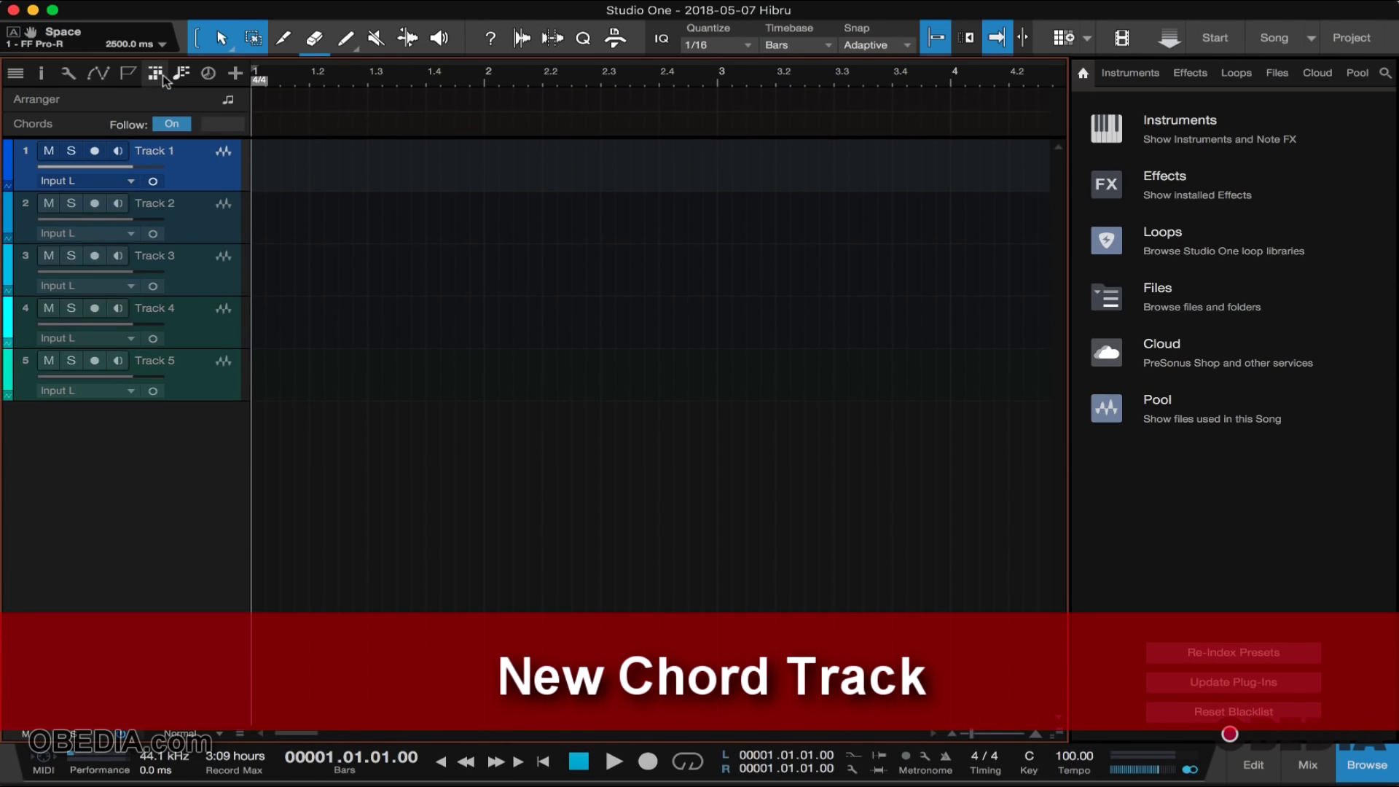
click(128, 73)
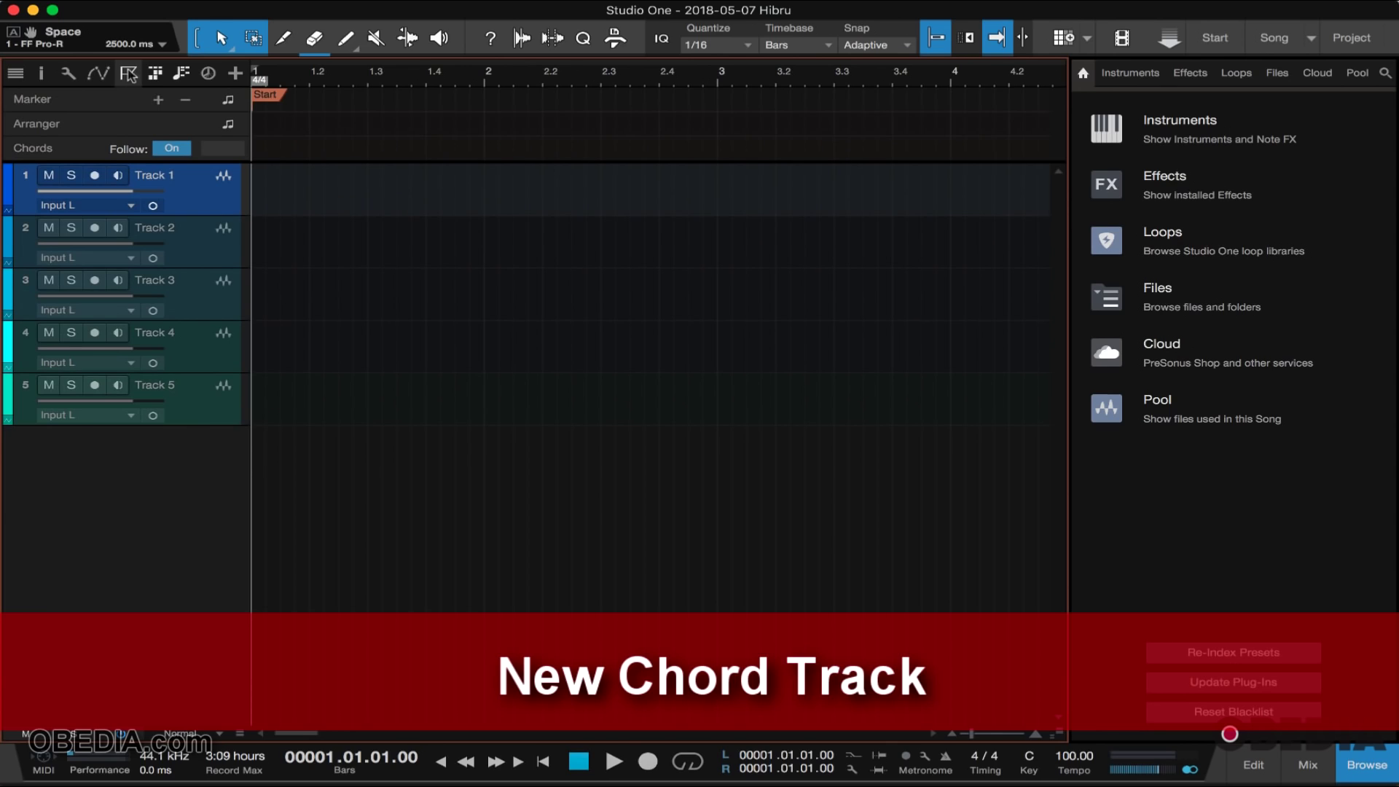
double_click(263, 149)
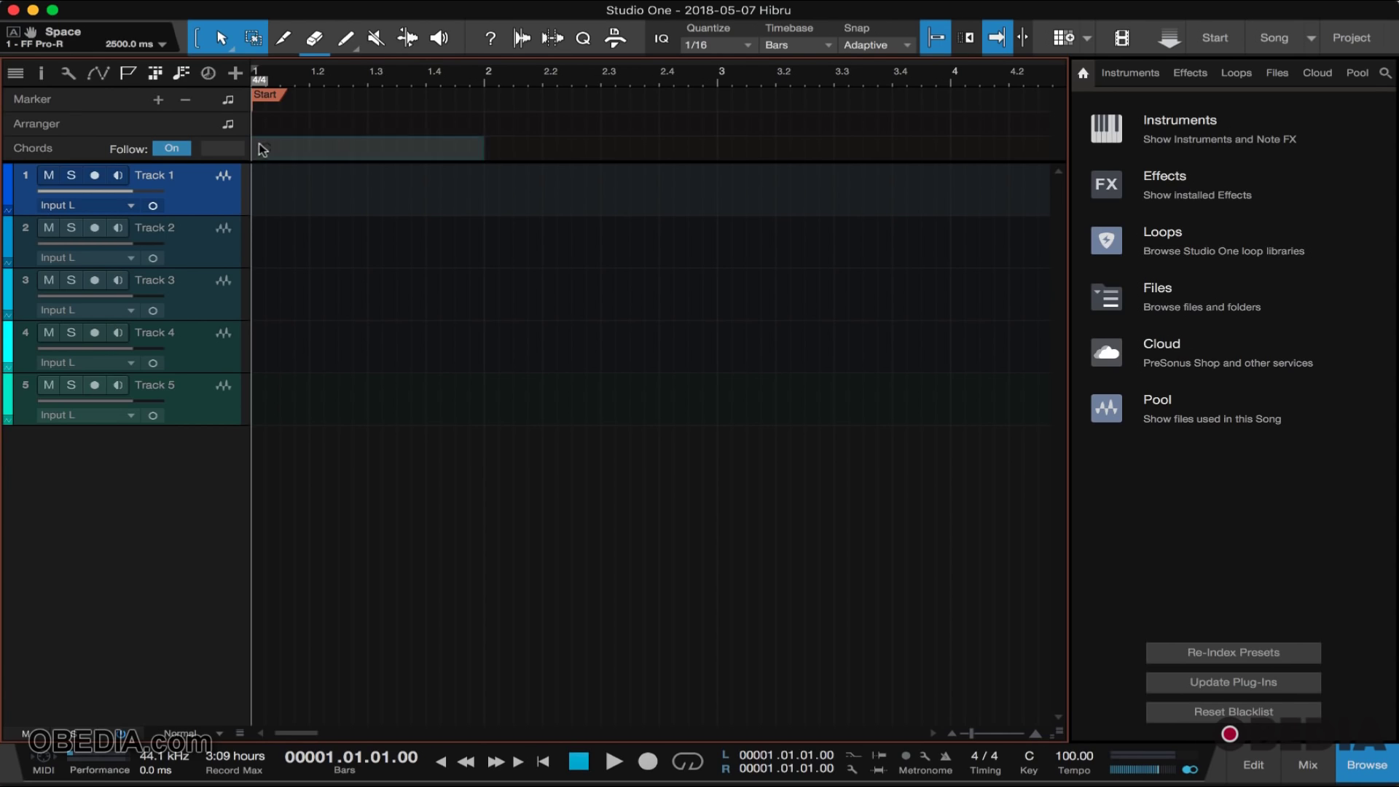
double_click(492, 150)
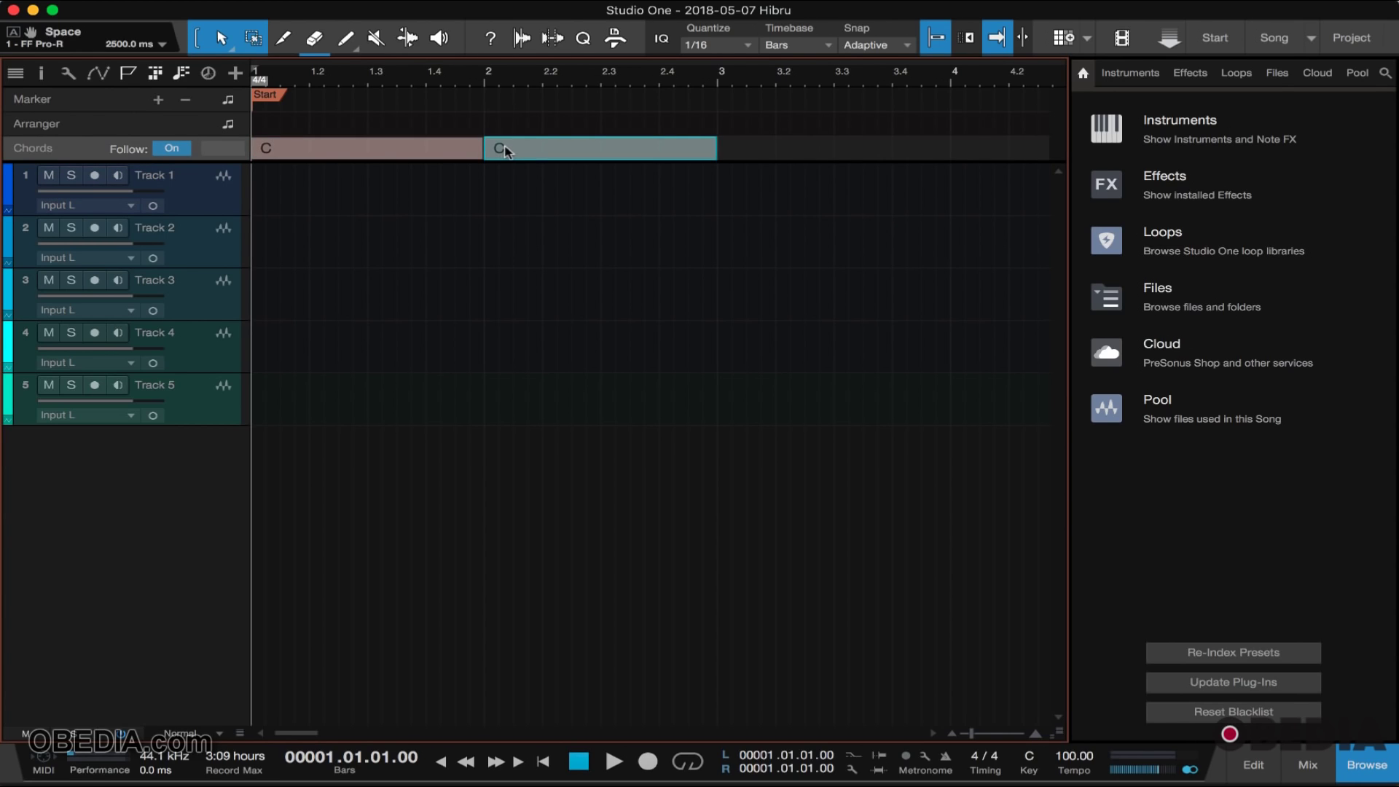
Step: Change the bar 2 chord to root D♭ with Minor type
right_click(506, 150)
click(584, 176)
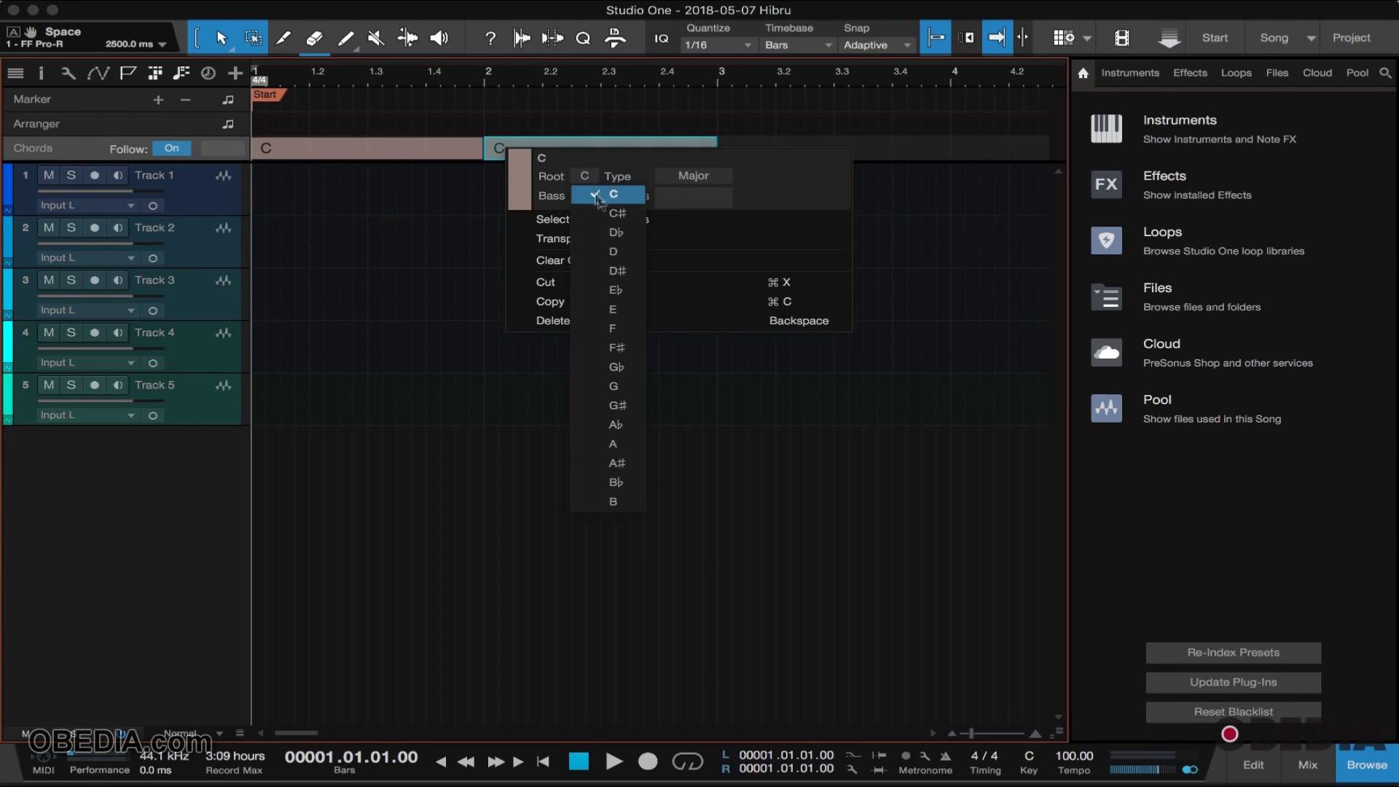
click(615, 220)
click(663, 175)
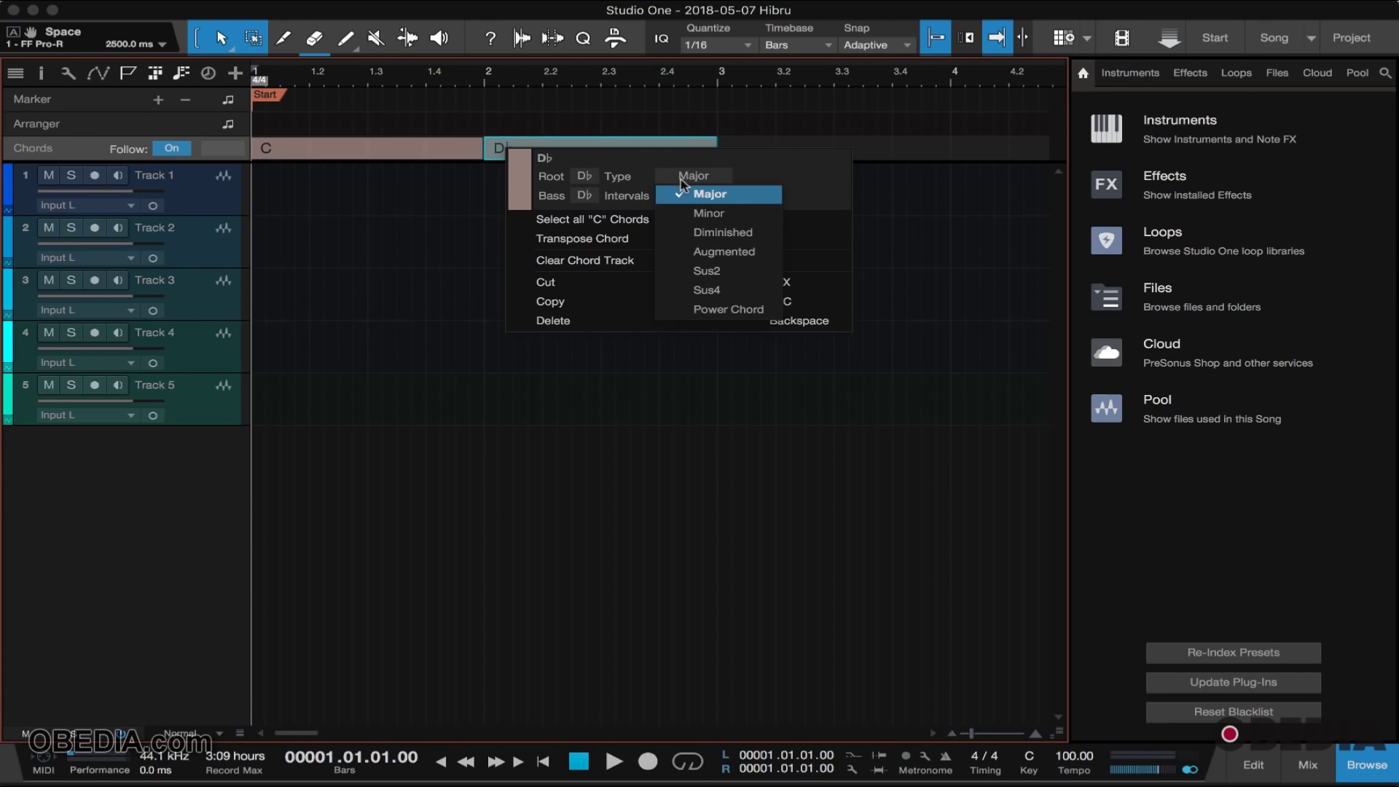
click(682, 215)
click(913, 268)
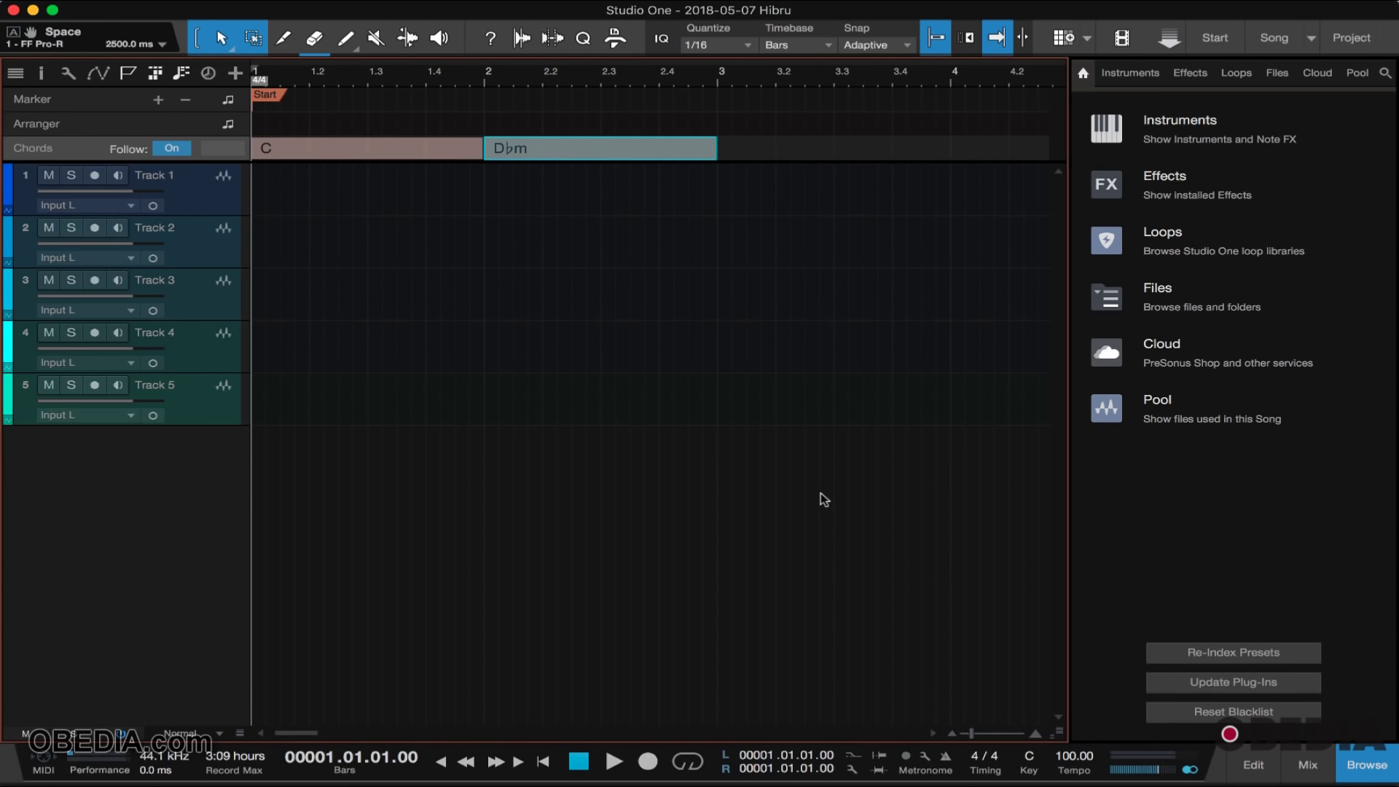
click(1159, 127)
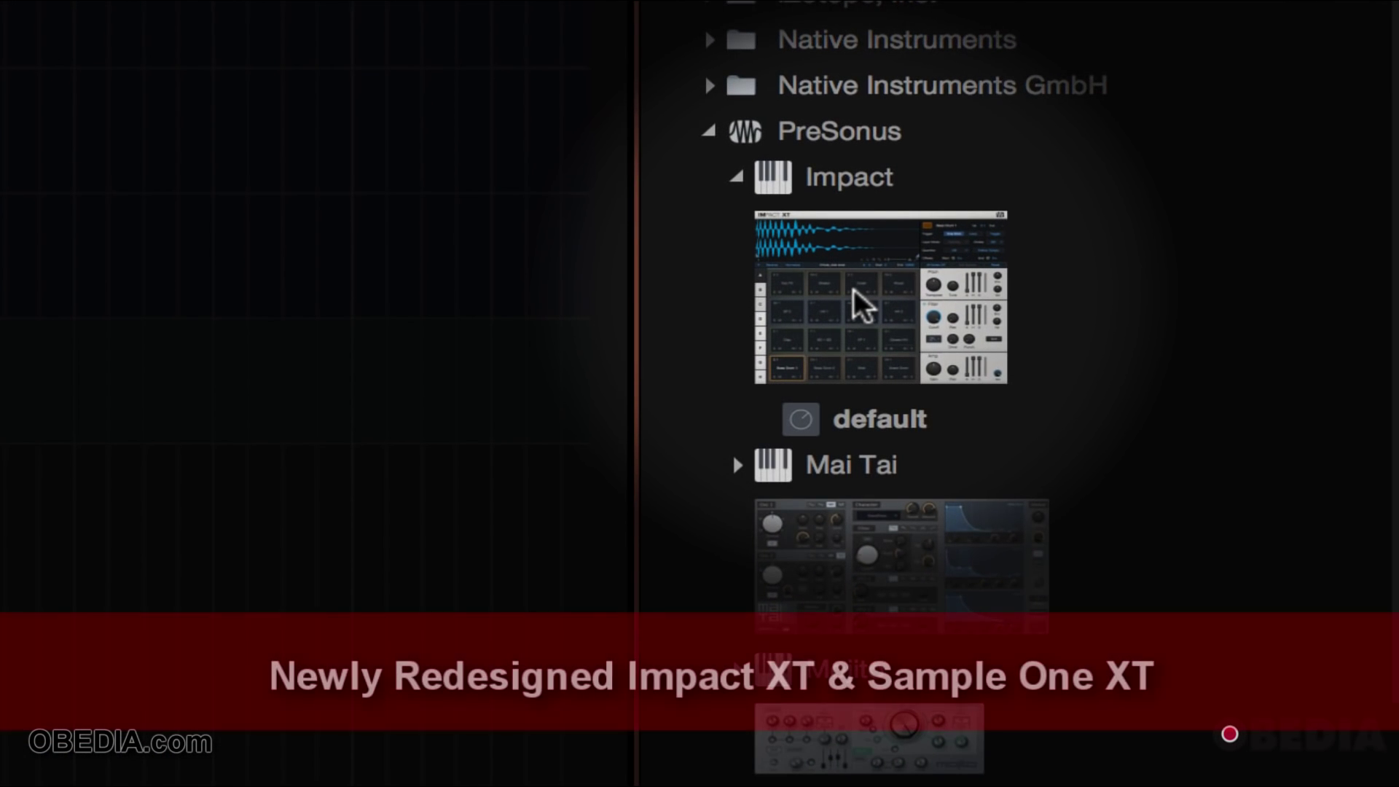
Step: Add an Impact XT instrument track and browse its pad banks B, C, H and E
click(1181, 522)
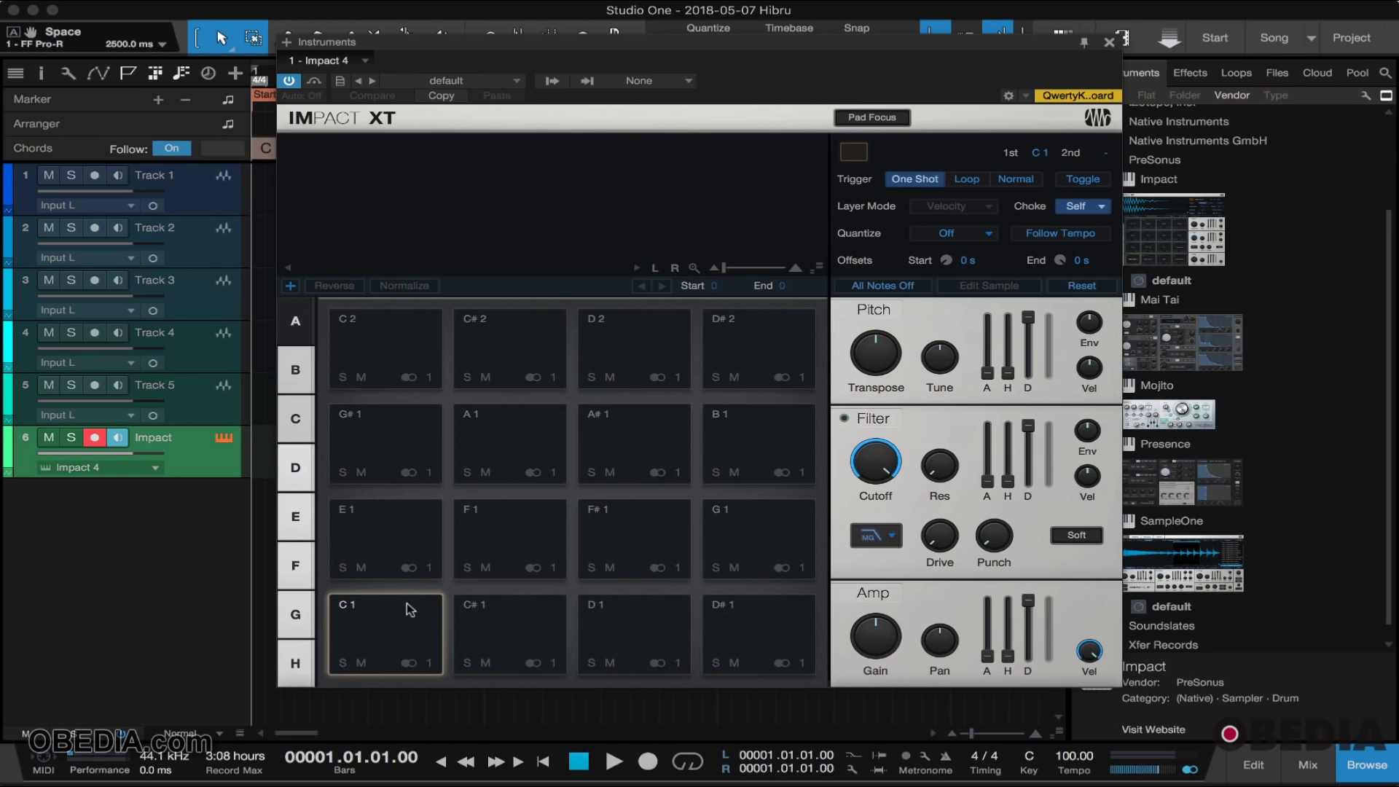
click(296, 371)
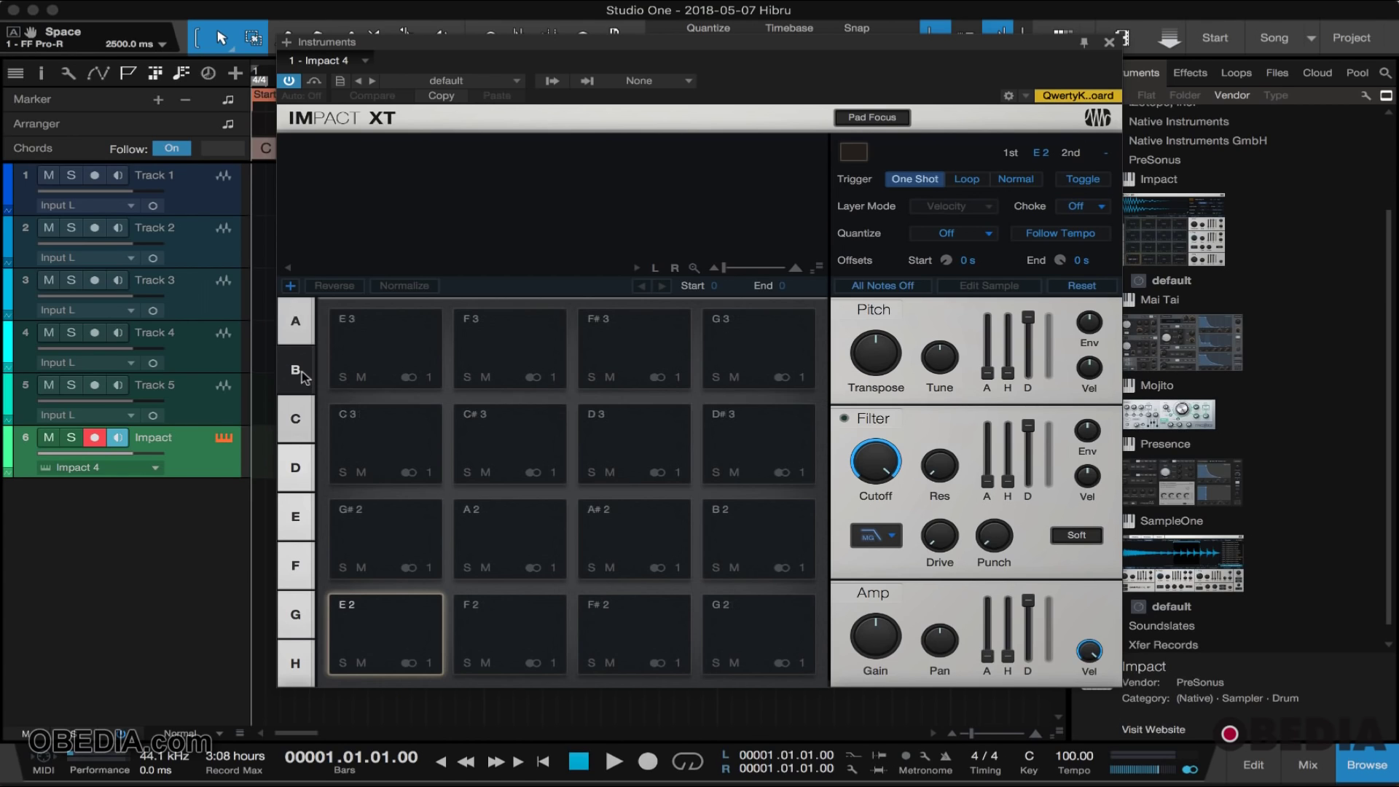
click(296, 418)
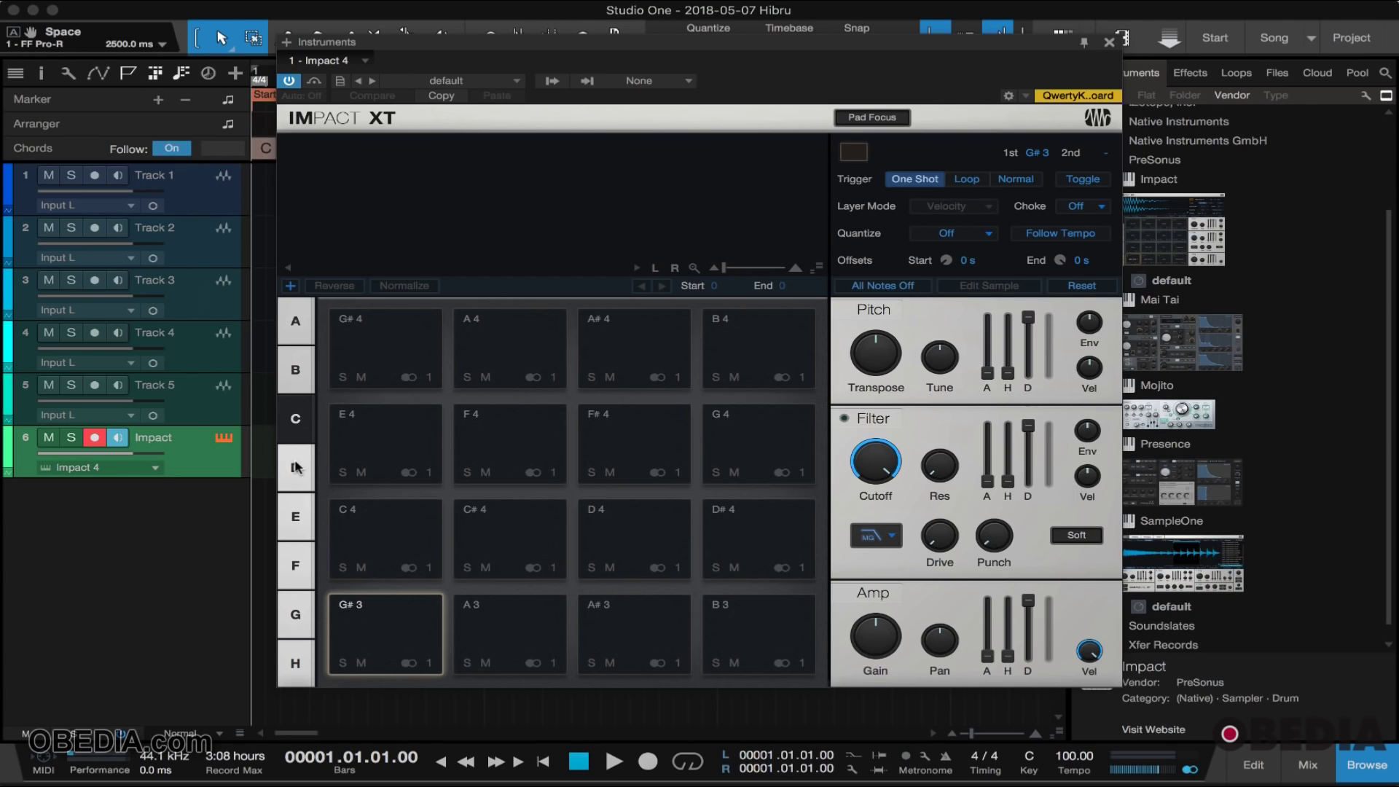
click(297, 663)
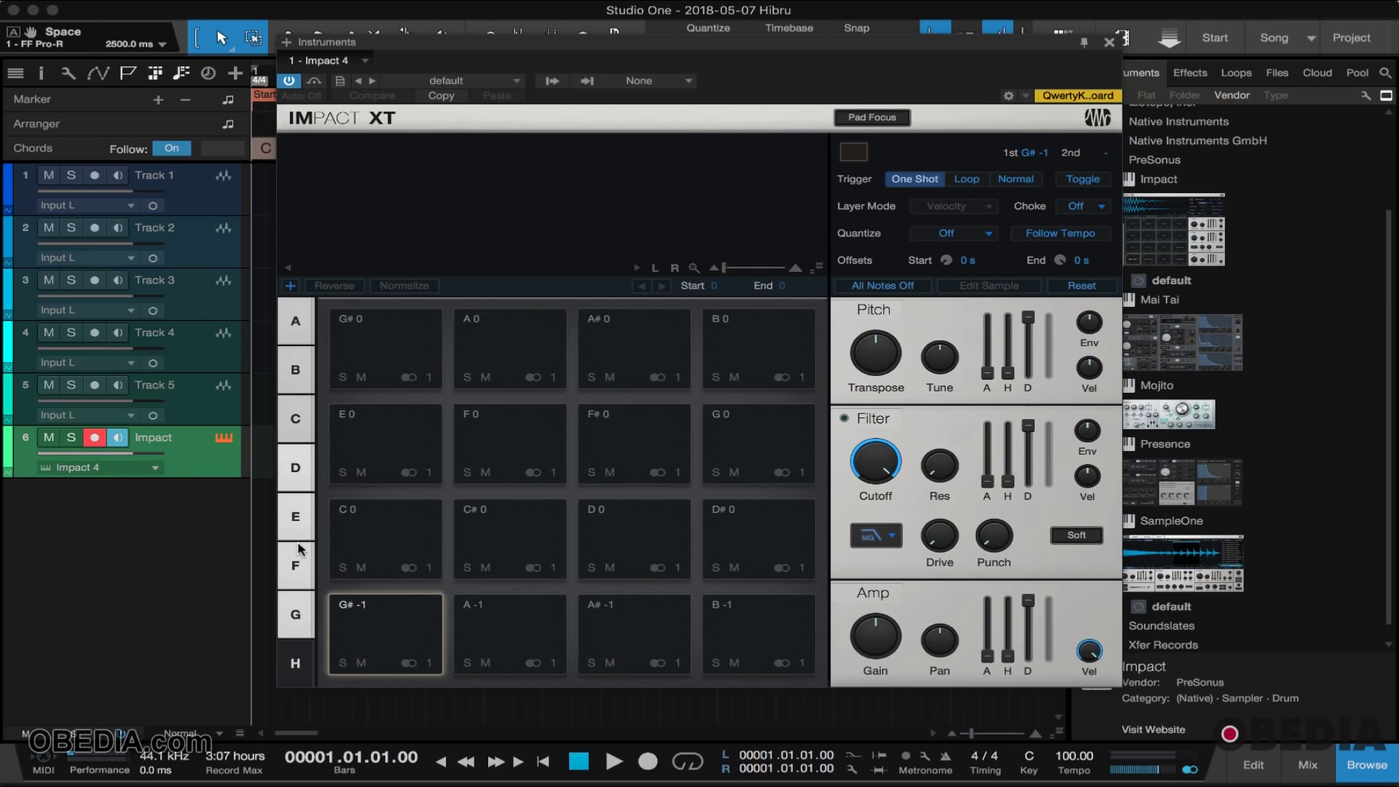
click(298, 518)
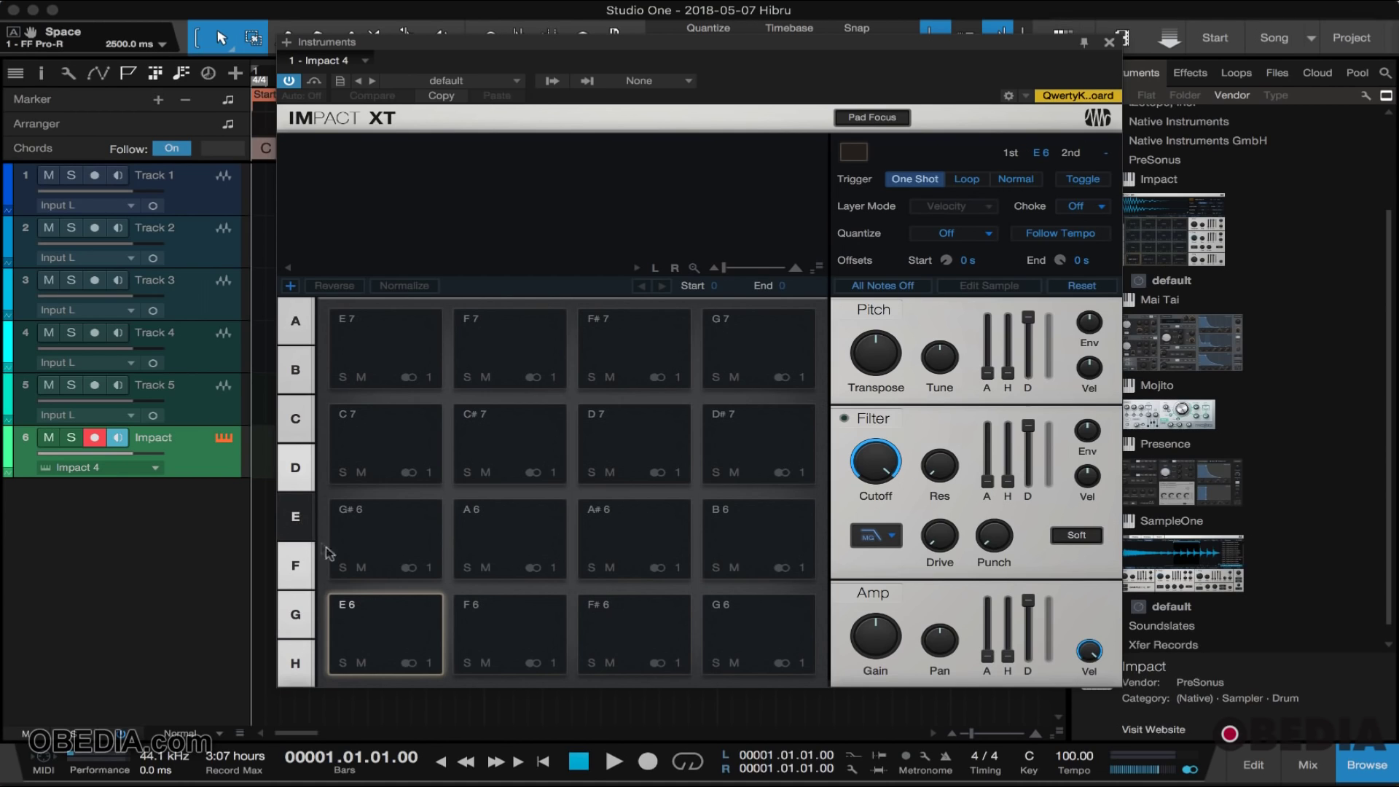
Step: Return the pads to bank A, close Impact XT, and load SampleOne onto the Impact track
click(295, 335)
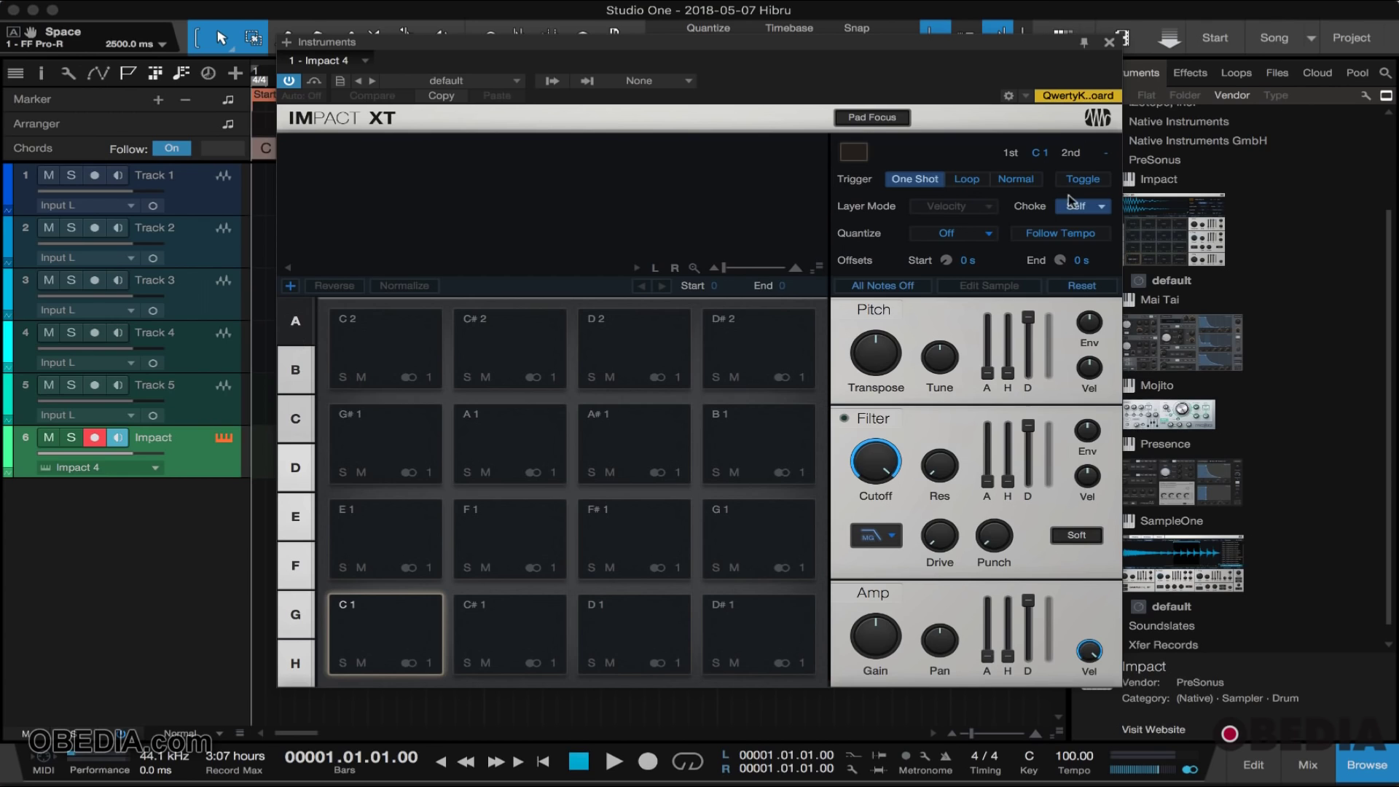
click(1111, 42)
drag(1206, 580, 198, 453)
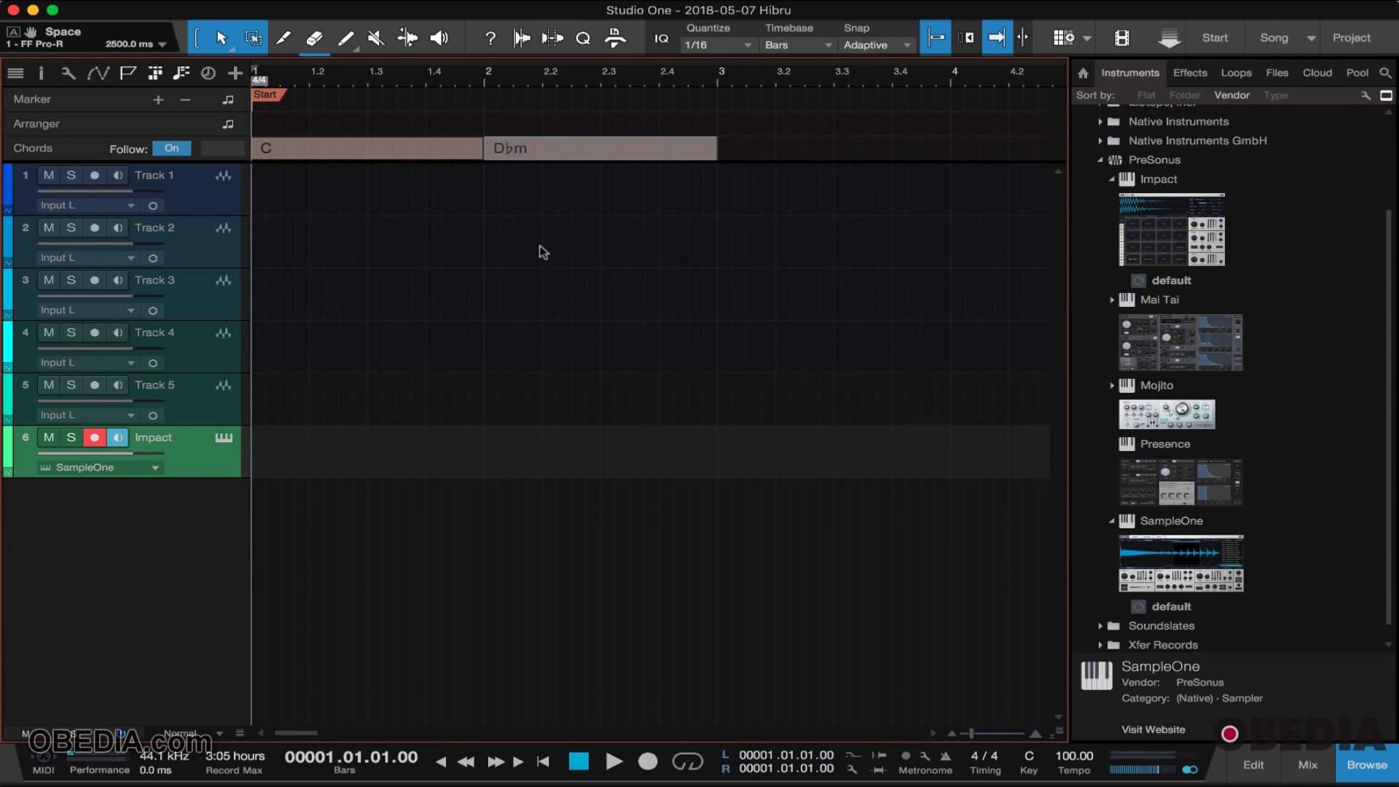
click(11, 187)
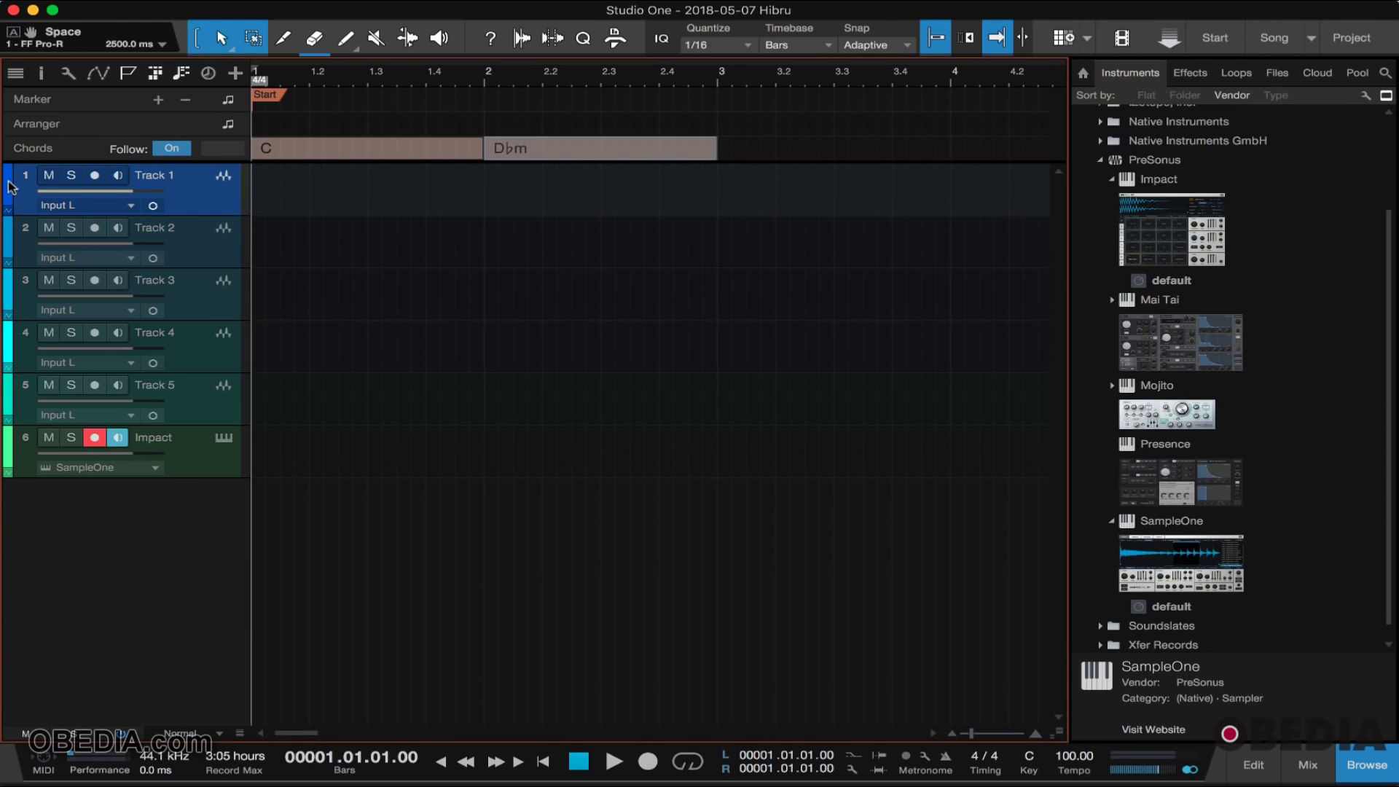
click(11, 187)
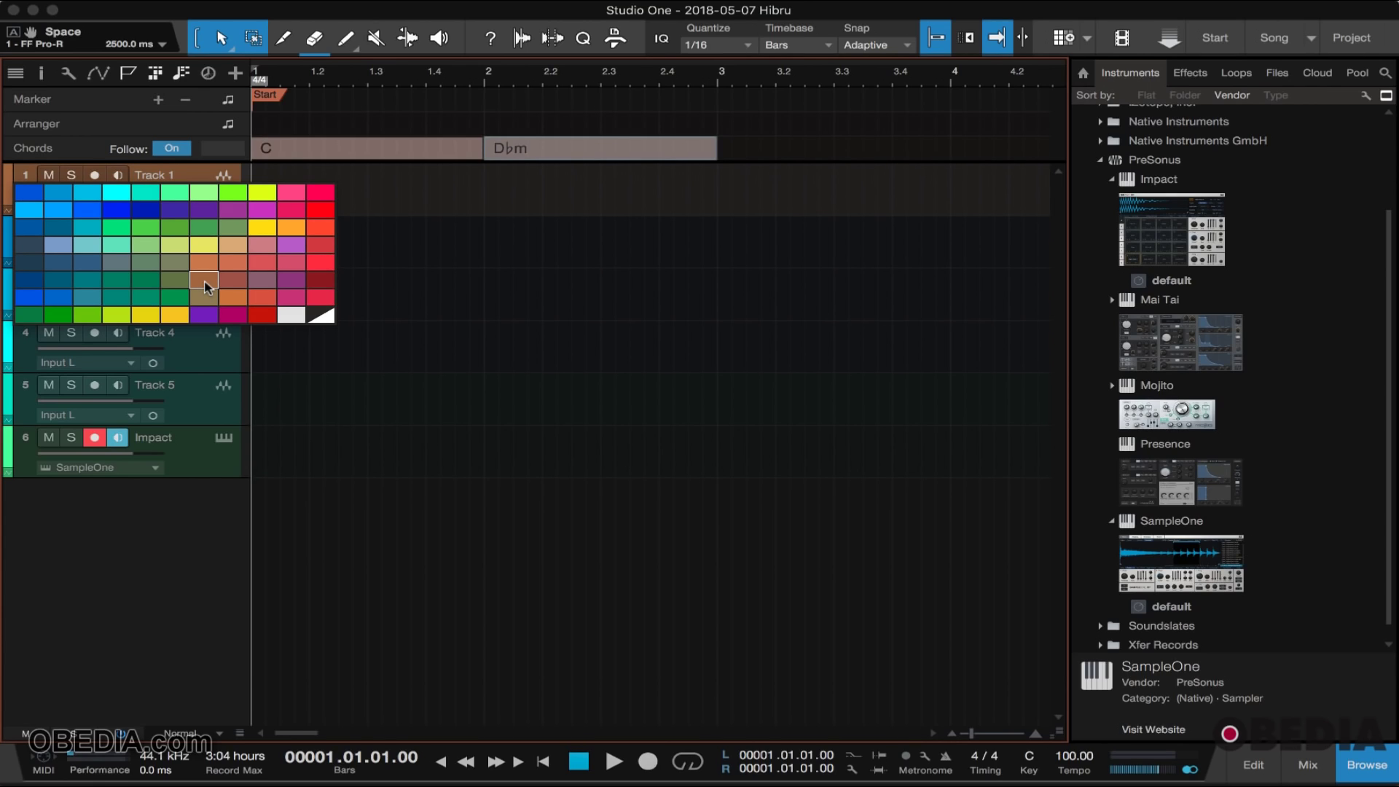
click(375, 255)
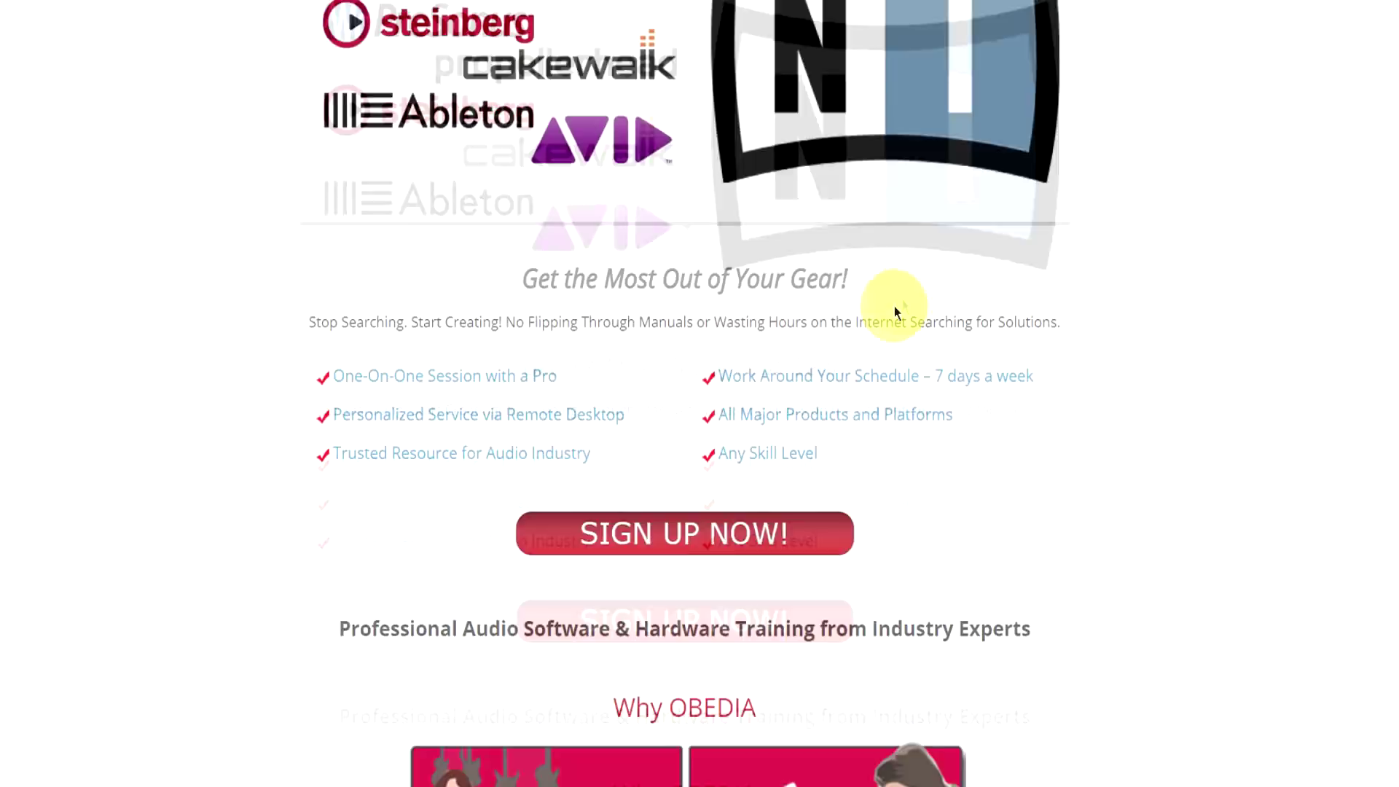
Step: Scroll down the OBEDIA page past the testimonials and Rates and Services pricing
scroll(897, 303, down, 20)
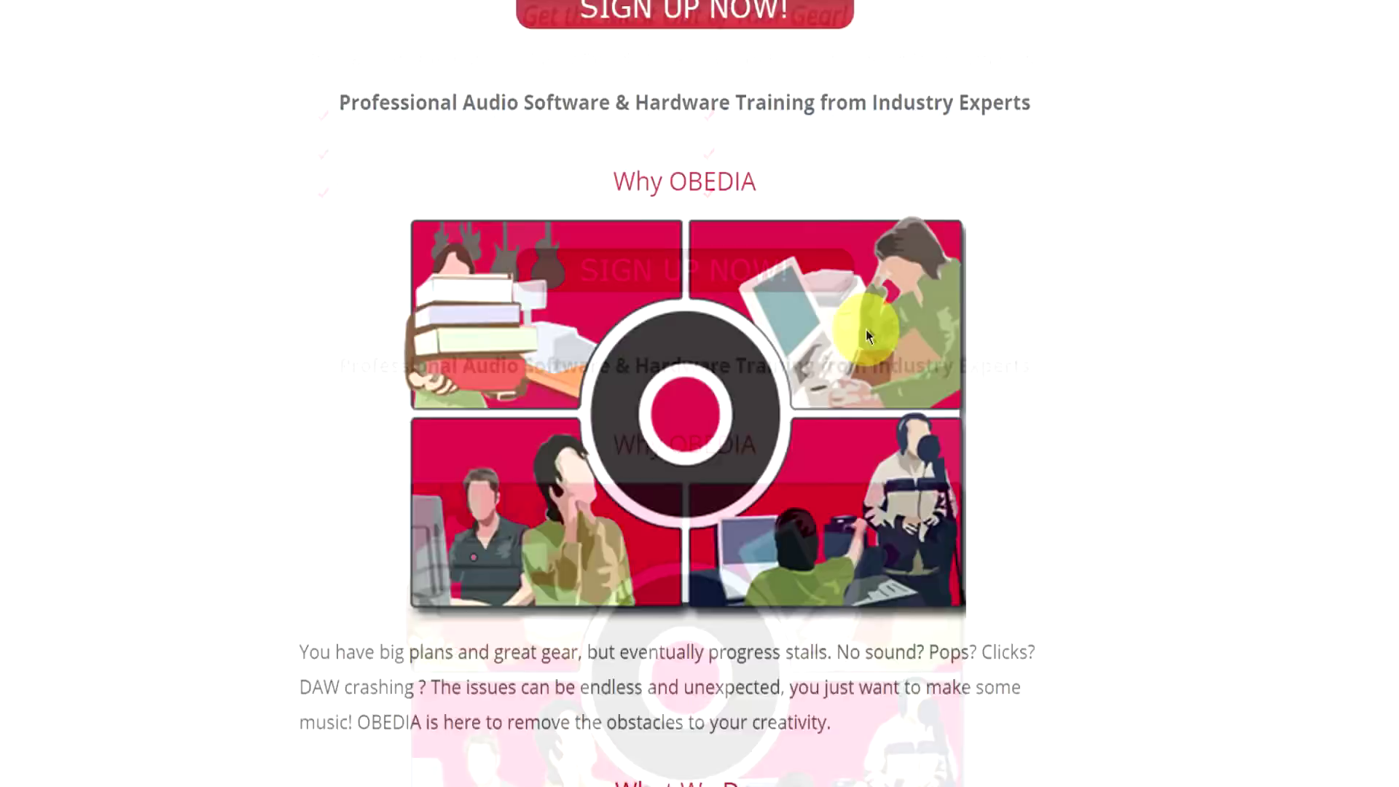
scroll(822, 356, down, 15)
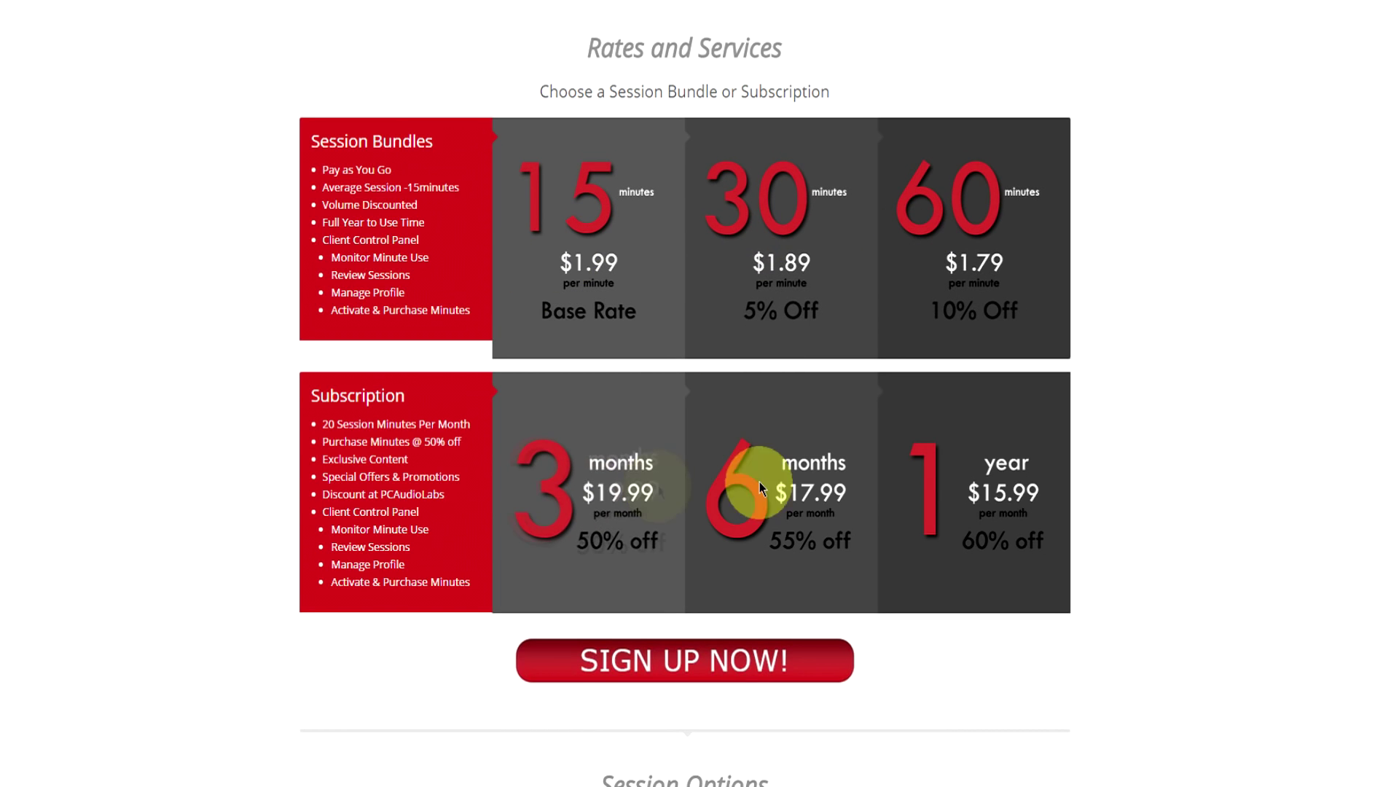
scroll(830, 504, down, 3)
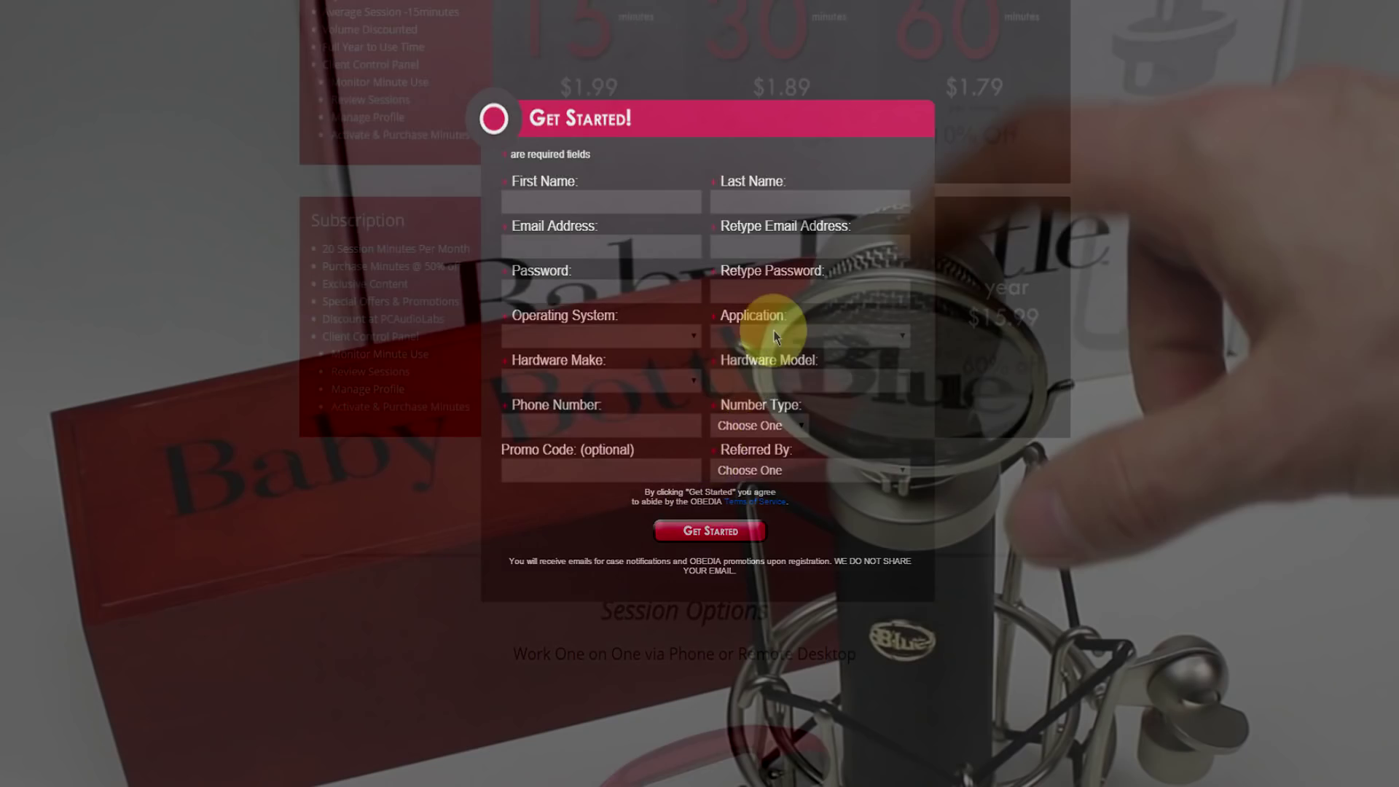